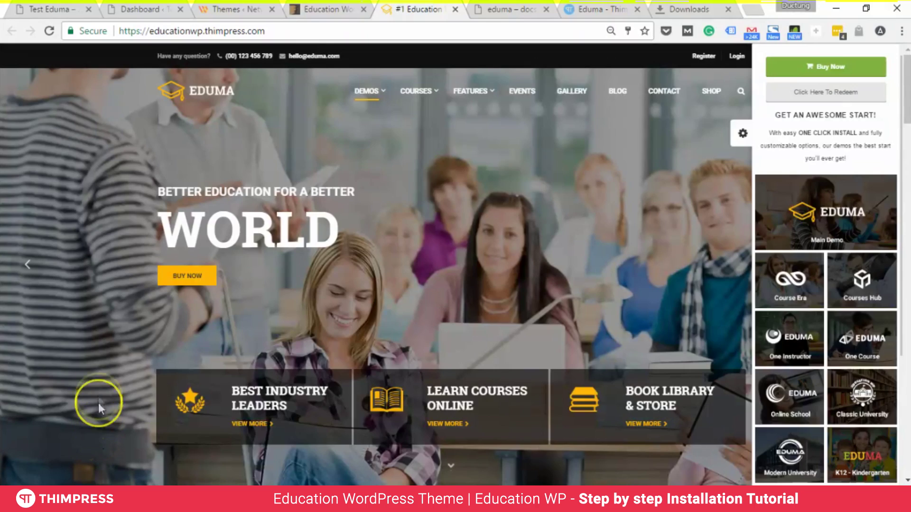
# Step: Examine the Eduma main demo's hero slider and the Popular Courses section on its home page
pyautogui.click(28, 263)
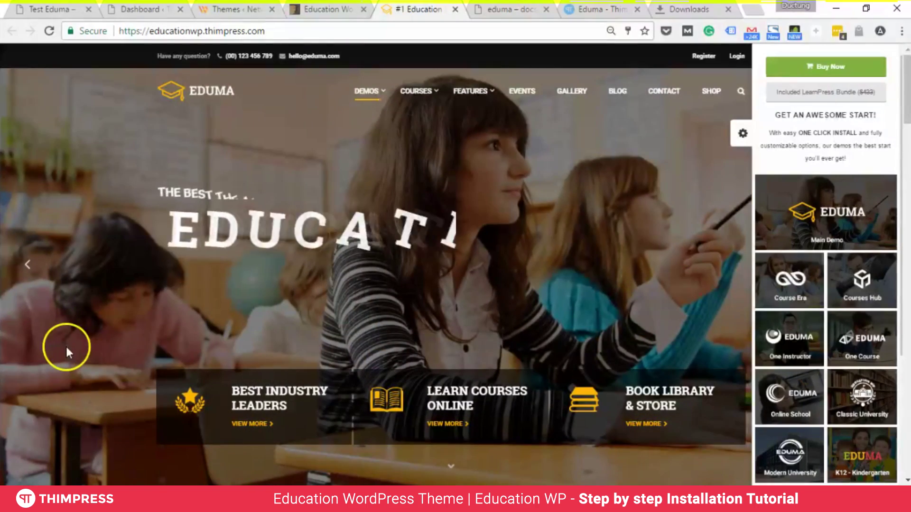
pyautogui.scroll(-2, 66, 348)
pyautogui.scroll(-5, 67, 357)
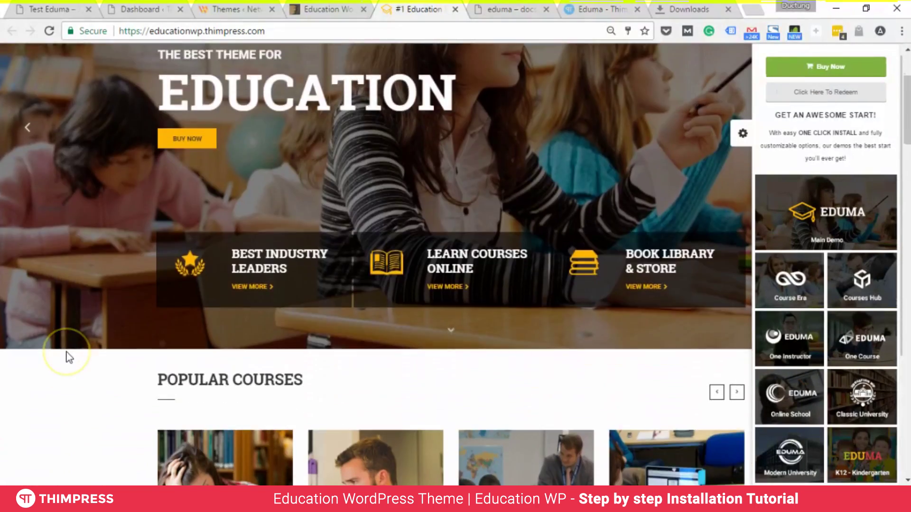
pyautogui.scroll(-1, 76, 351)
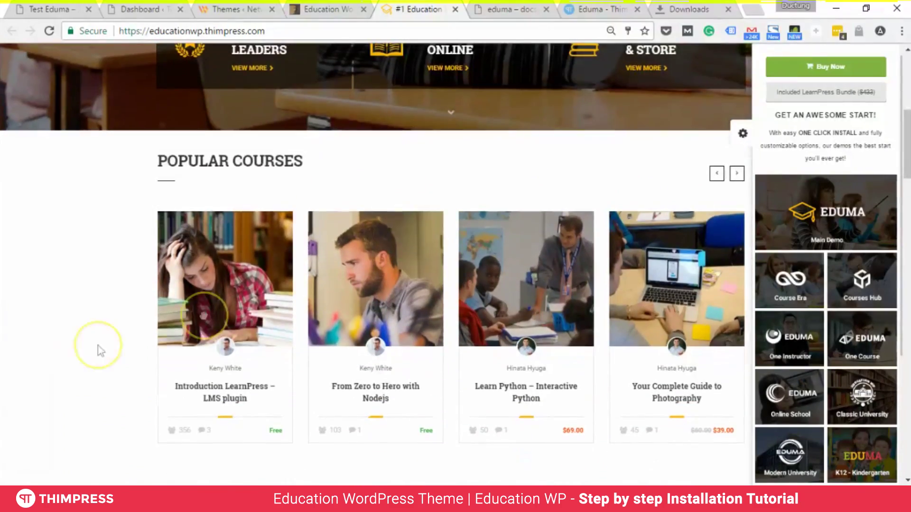
pyautogui.moveTo(422, 297); pyautogui.dragTo(614, 312)
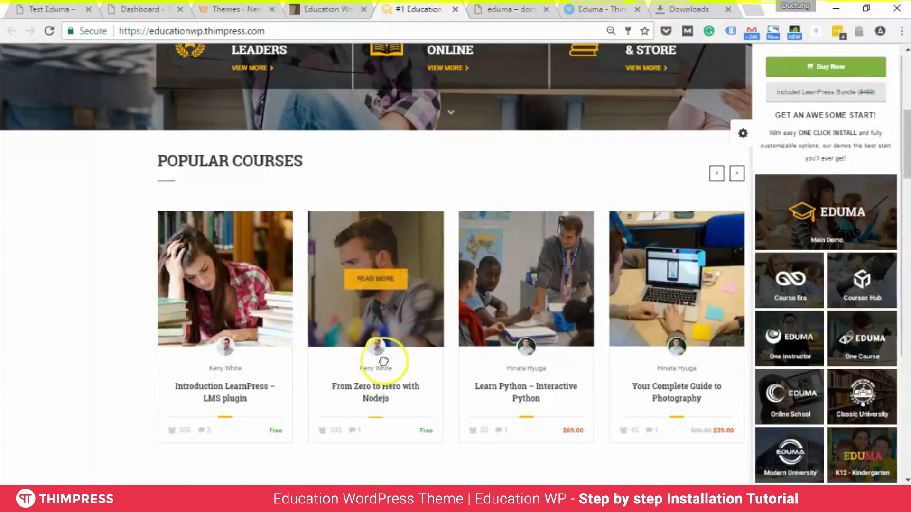
pyautogui.moveTo(122, 395); pyautogui.dragTo(121, 355)
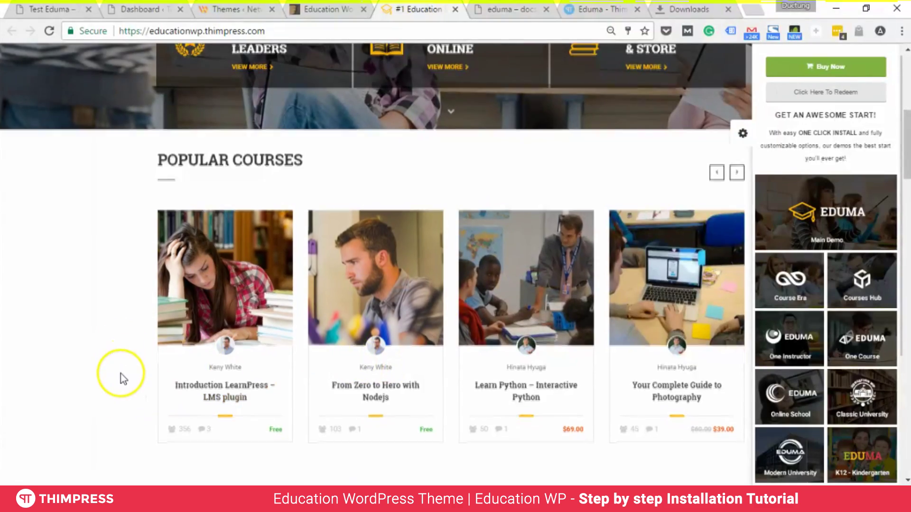
# Step: Collapse the demo selection sidebar while reviewing the Register Now banner and the Events section of the home page
pyautogui.scroll(-7, 120, 373)
pyautogui.scroll(-3, 121, 364)
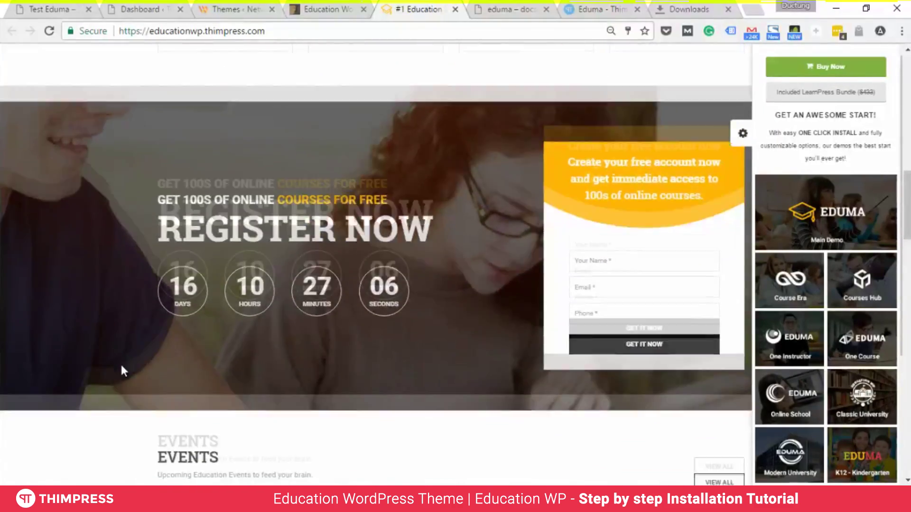
pyautogui.scroll(1, 180, 305)
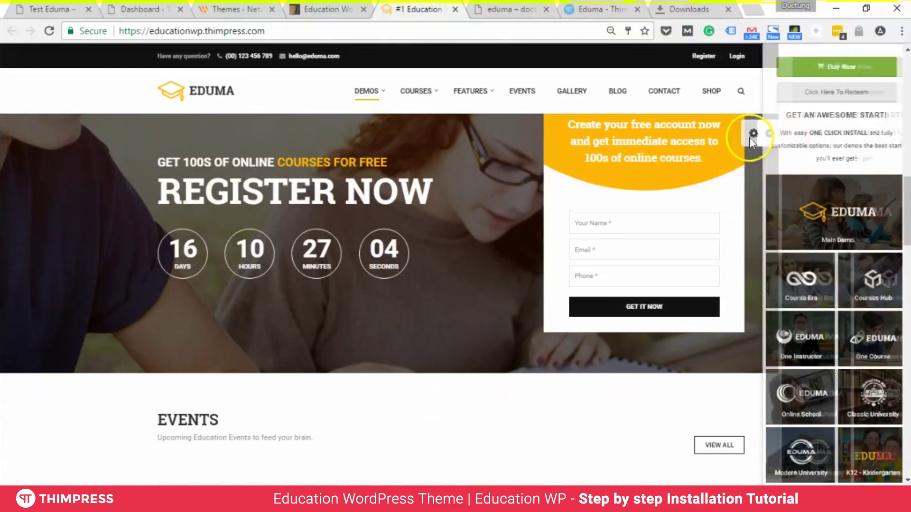
pyautogui.scroll(-3, 745, 316)
pyautogui.scroll(-10, 505, 314)
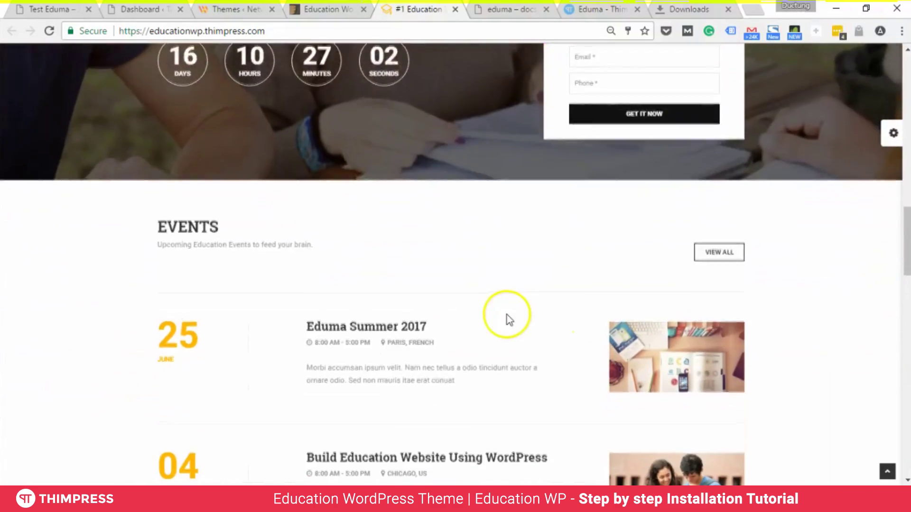
pyautogui.scroll(-2, 505, 314)
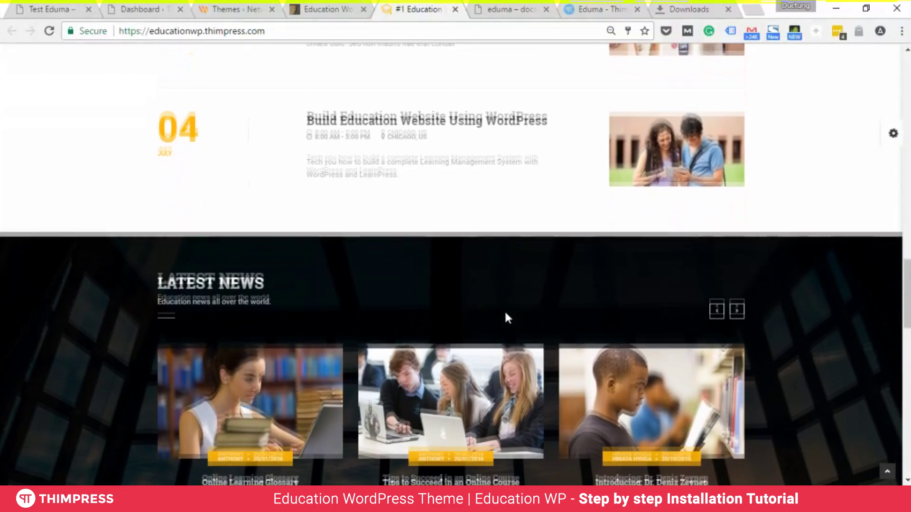
# Step: Browse the articles in the Latest News carousel of the demo home page
pyautogui.click(736, 269)
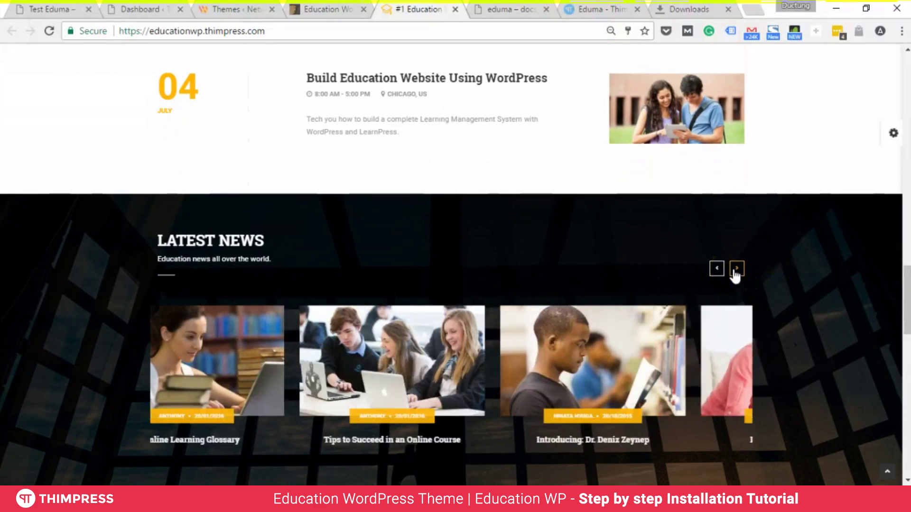
pyautogui.scroll(-2, 688, 359)
pyautogui.moveTo(681, 301); pyautogui.dragTo(907, 283)
pyautogui.scroll(-5, 485, 346)
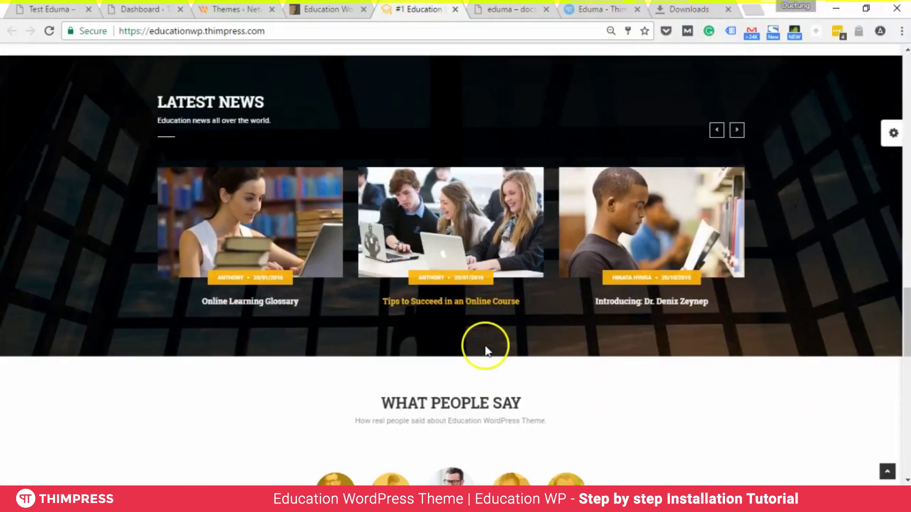
# Step: View several testimonials in the What People Say section by switching between the featured people
pyautogui.click(508, 314)
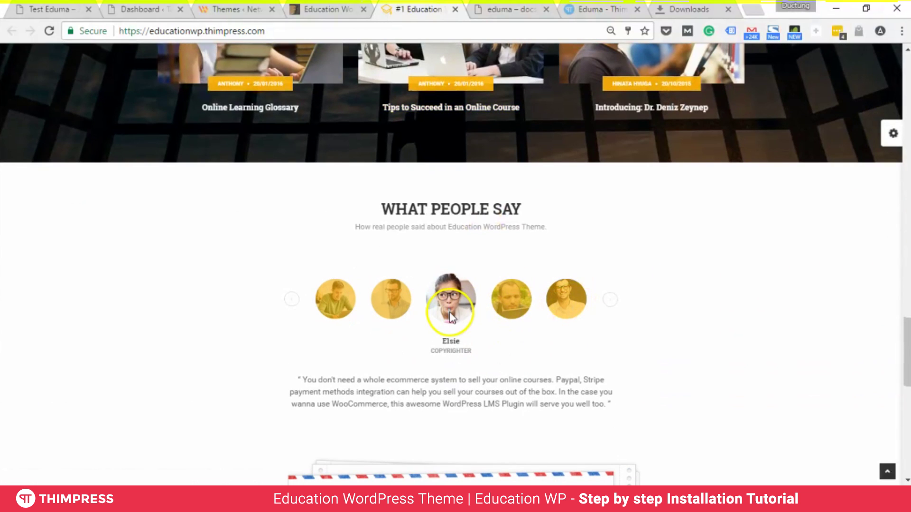
pyautogui.click(511, 317)
pyautogui.click(391, 309)
pyautogui.click(346, 309)
pyautogui.scroll(-2, 298, 294)
pyautogui.click(329, 211)
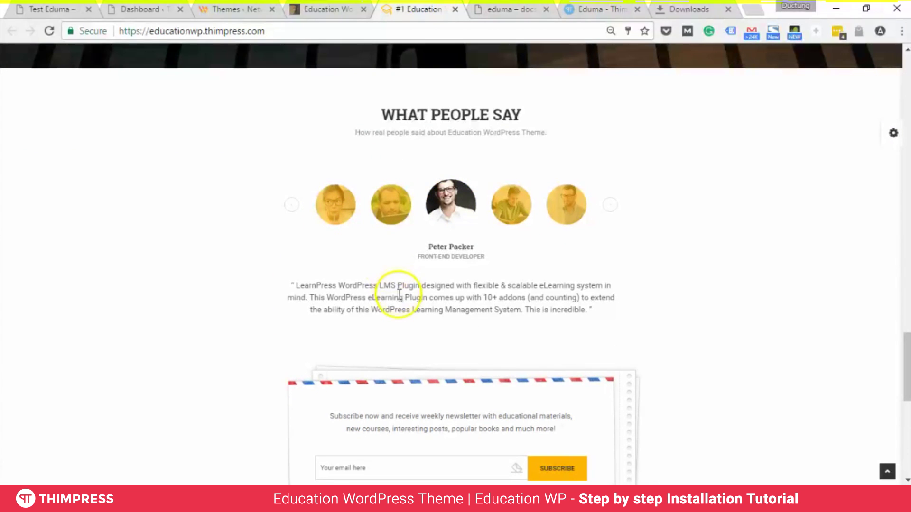
pyautogui.click(515, 203)
# Step: Review the newsletter signup, footer links and Become an Instructor banner, and return to the start of the home page
pyautogui.scroll(-3, 488, 289)
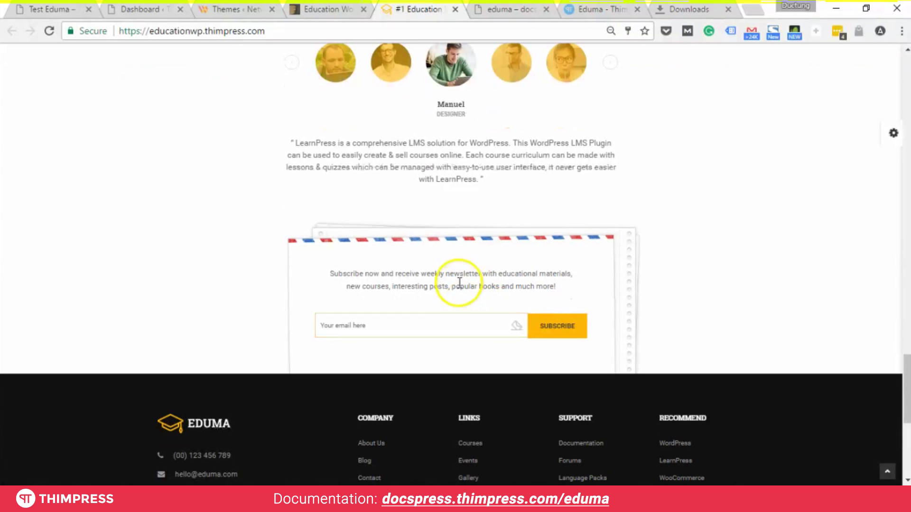
pyautogui.scroll(-5, 382, 285)
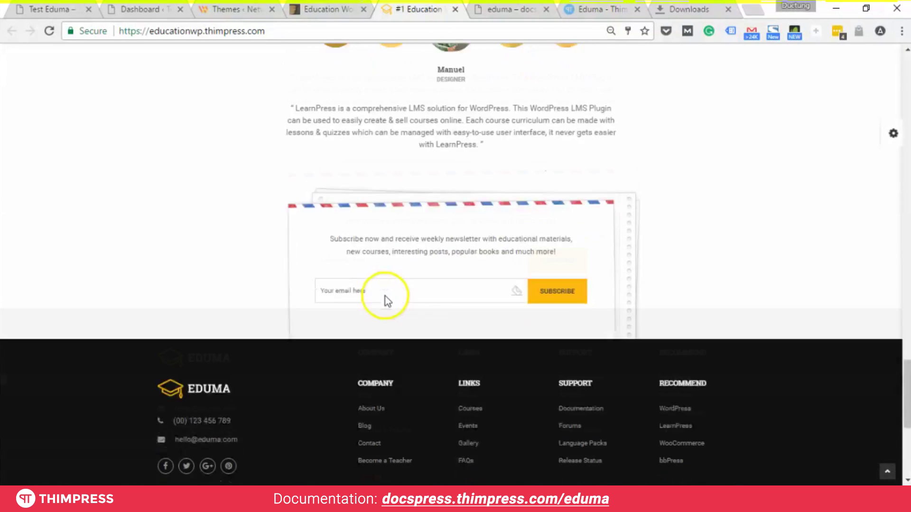
pyautogui.scroll(-2, 382, 294)
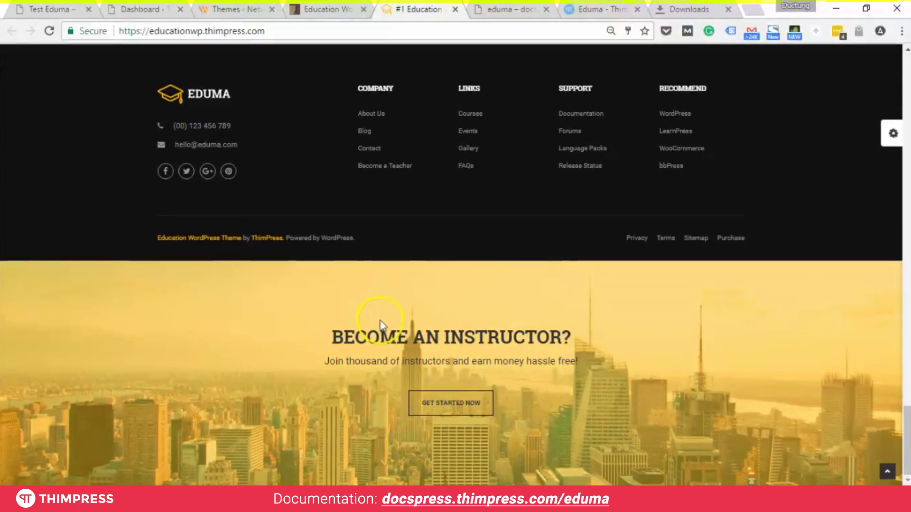
pyautogui.scroll(7, 380, 314)
pyautogui.scroll(20, 386, 336)
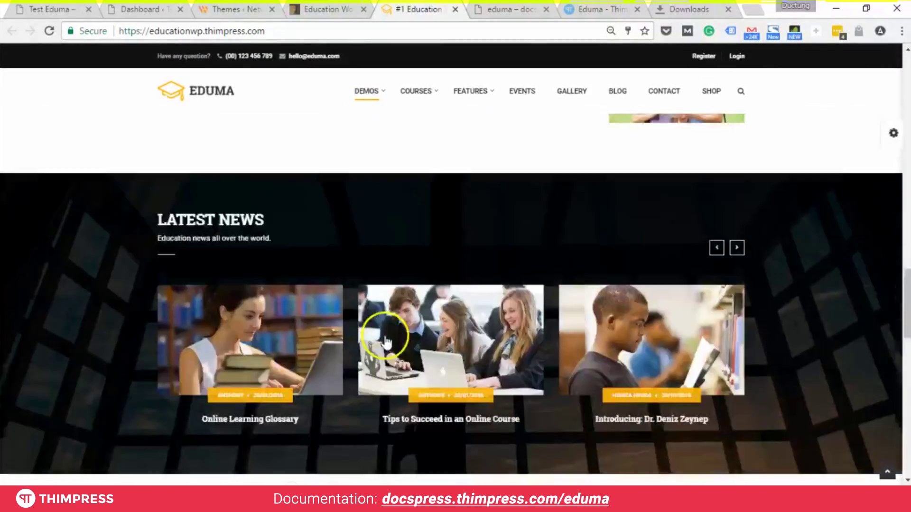
pyautogui.scroll(20, 386, 344)
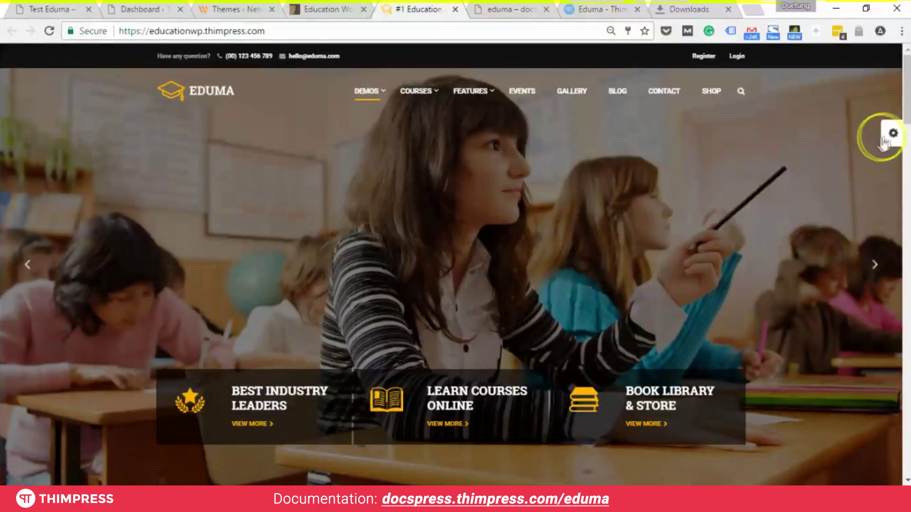
# Step: Expand the demo selection sidebar and preview the available Eduma demos, including One Course, Courses Hub, RTL and Ivy League
pyautogui.click(883, 141)
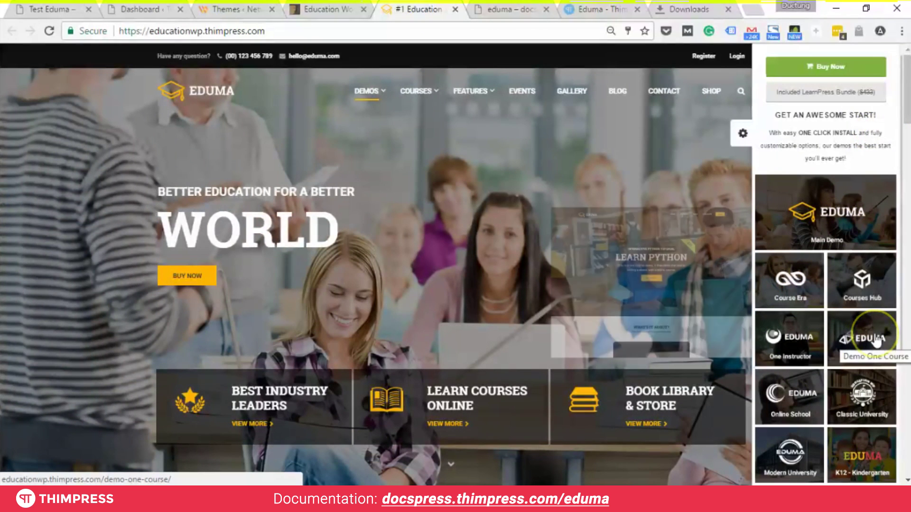
pyautogui.moveTo(874, 290)
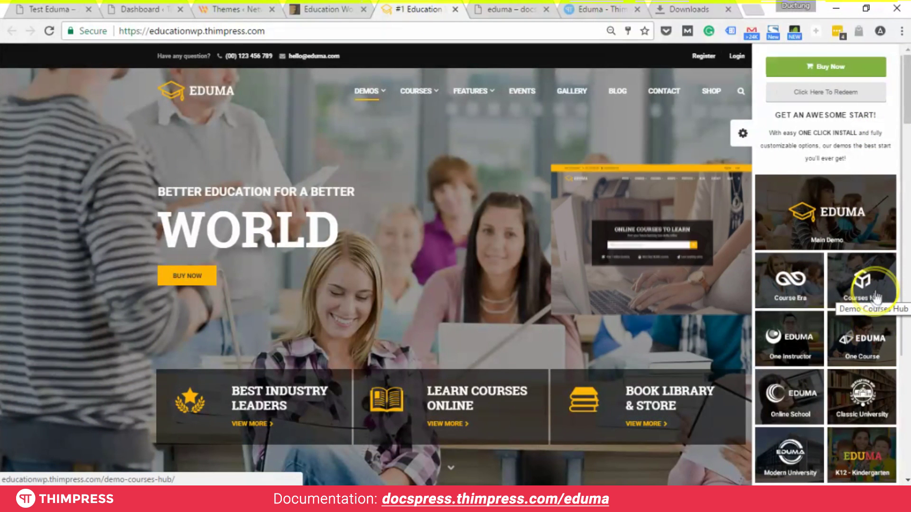
pyautogui.scroll(-3, 793, 398)
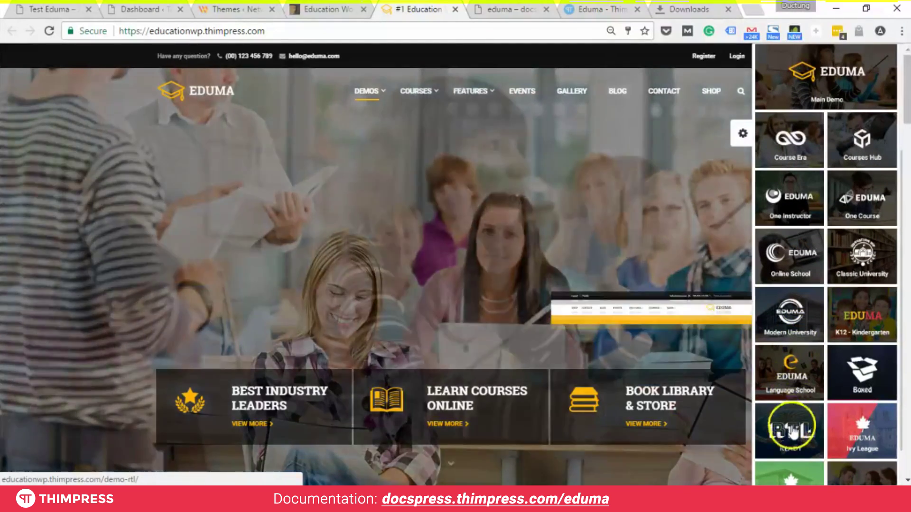
pyautogui.moveTo(795, 409)
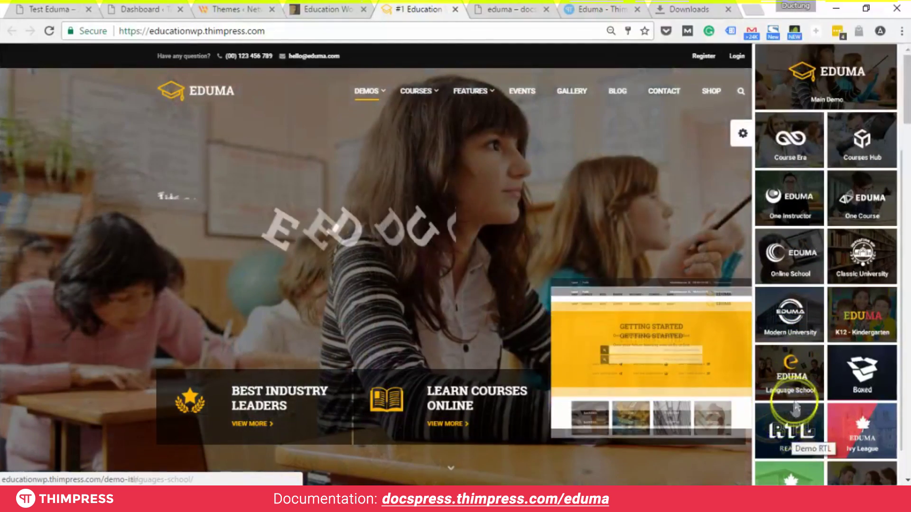
pyautogui.scroll(-1, 796, 409)
pyautogui.moveTo(790, 446)
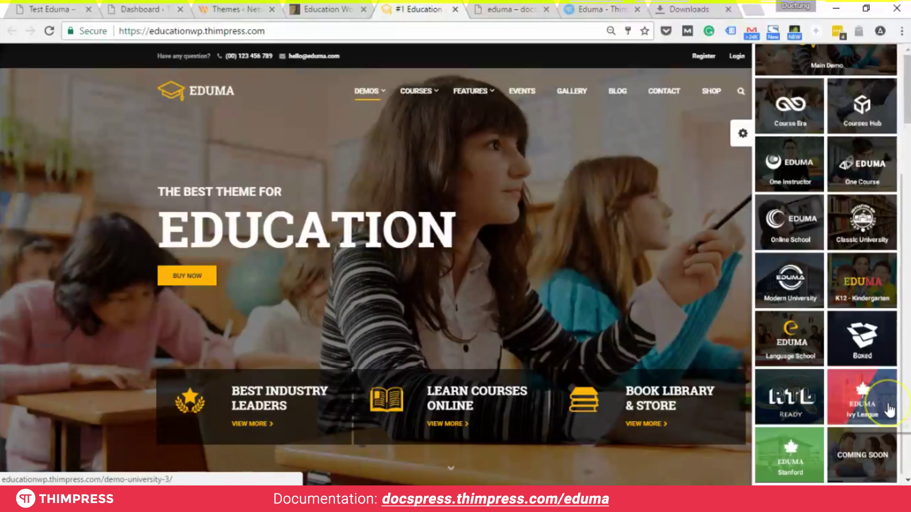
pyautogui.moveTo(890, 411)
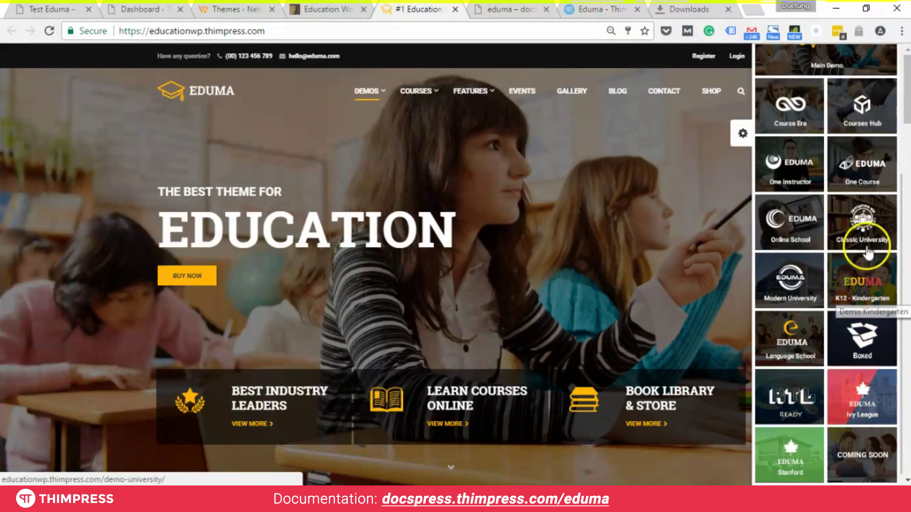
pyautogui.scroll(3, 861, 249)
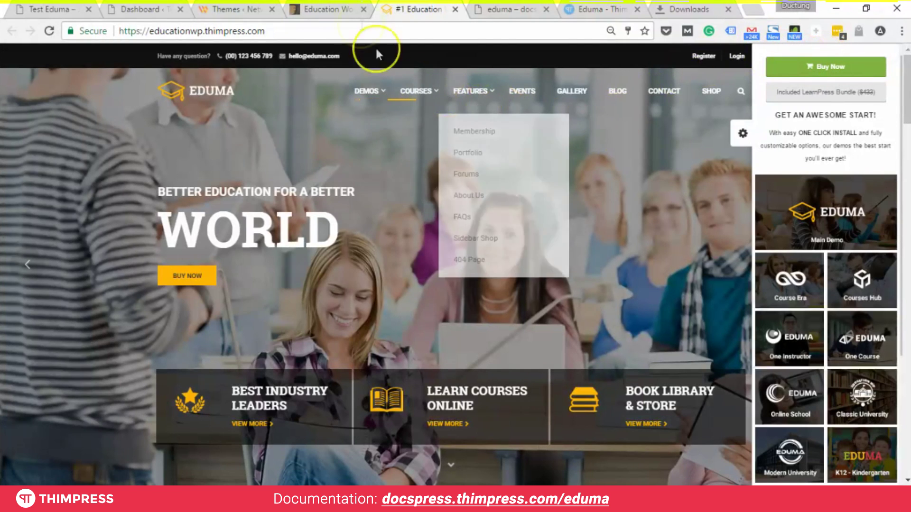
# Step: Switch to the theme's ThemeForest page and examine its Regular License price and the option to extend support to 12 months
pyautogui.click(345, 8)
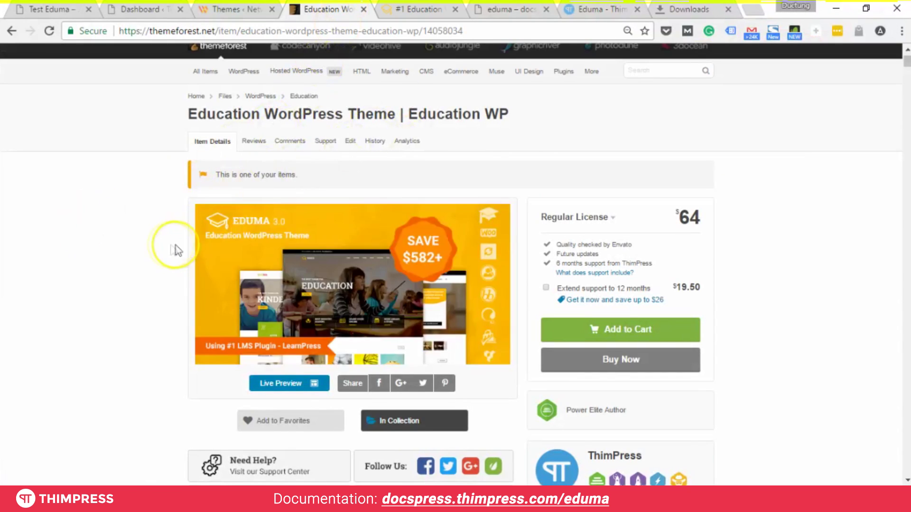
pyautogui.moveTo(657, 222); pyautogui.dragTo(712, 222)
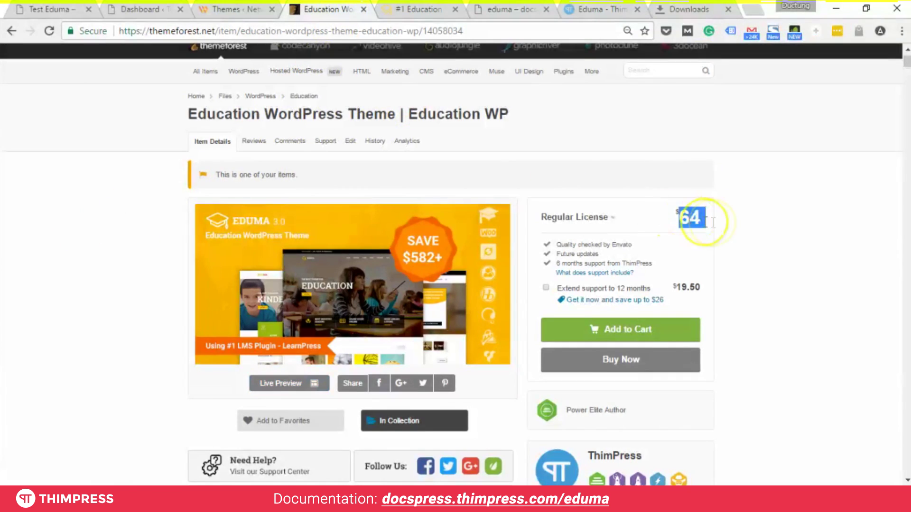
pyautogui.click(606, 218)
pyautogui.click(605, 218)
pyautogui.hotkey('ctrl', 'a')
pyautogui.click(597, 287)
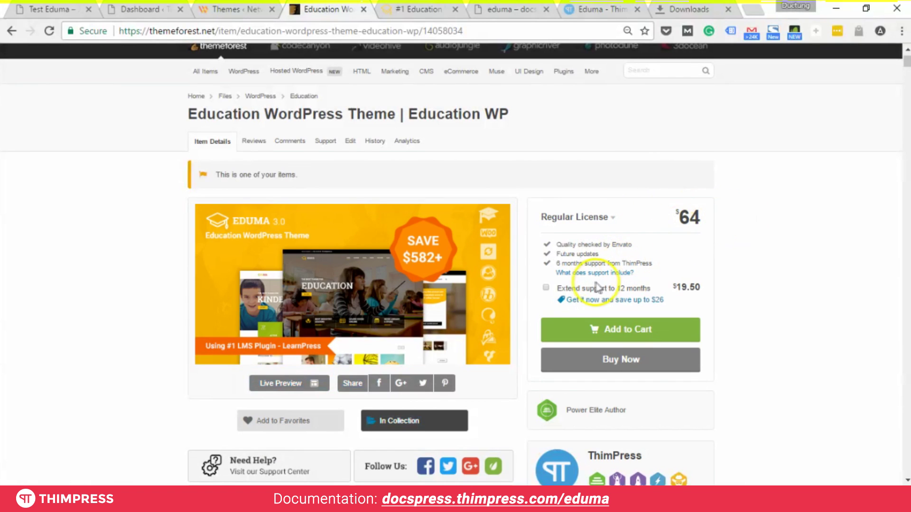
pyautogui.click(572, 288)
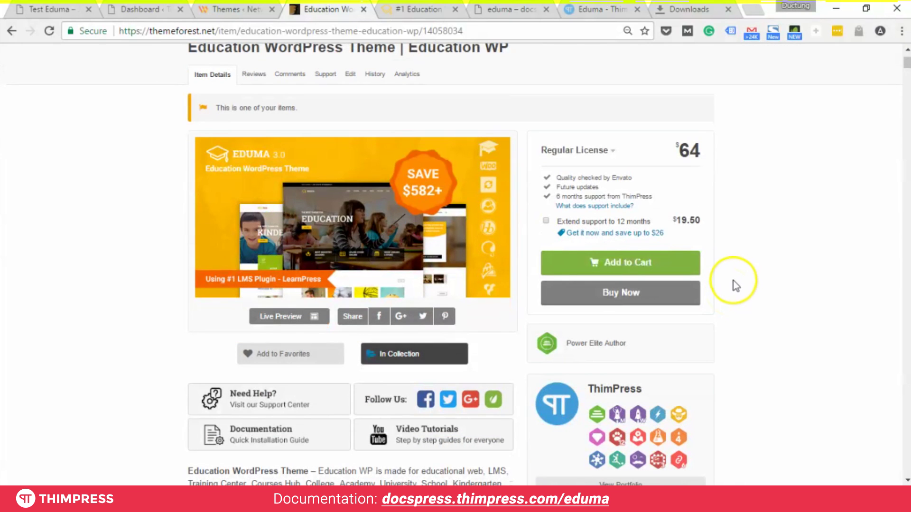
# Step: Read through the ThemeForest item description, covering the theme introduction, reviews, available demos and LearnPress plugin benefits
pyautogui.scroll(-1, 729, 291)
pyautogui.scroll(-4, 731, 282)
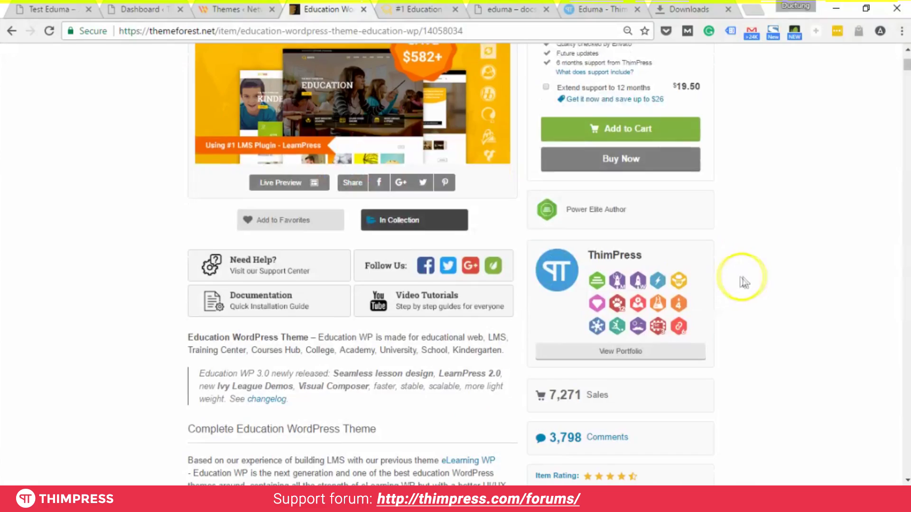
pyautogui.scroll(-18, 455, 282)
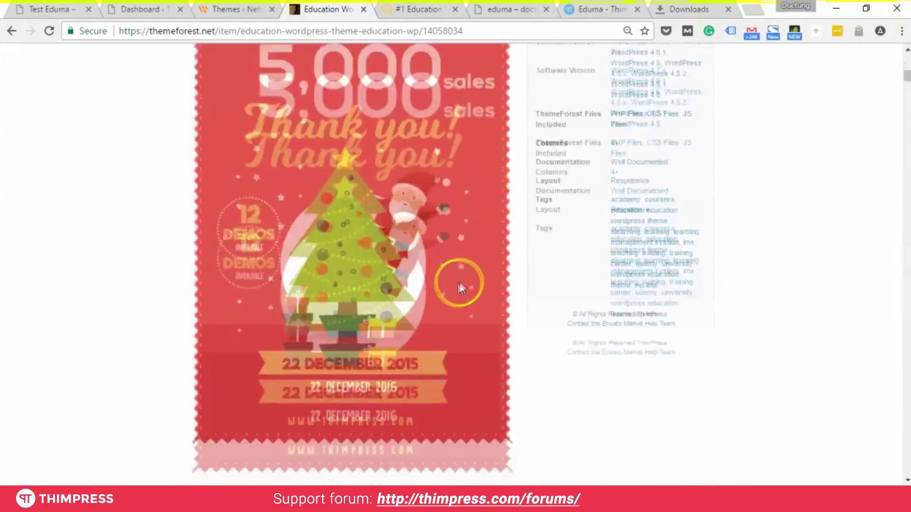
pyautogui.scroll(-15, 507, 284)
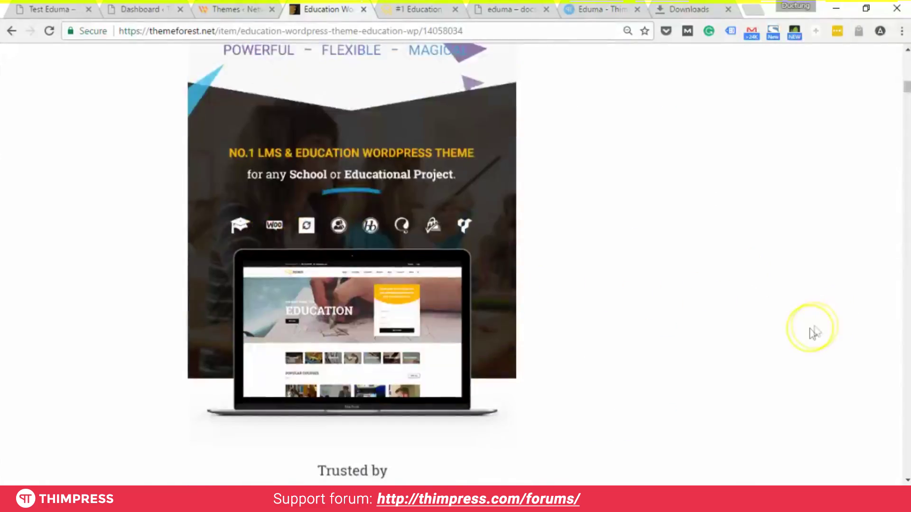
pyautogui.scroll(-19, 796, 337)
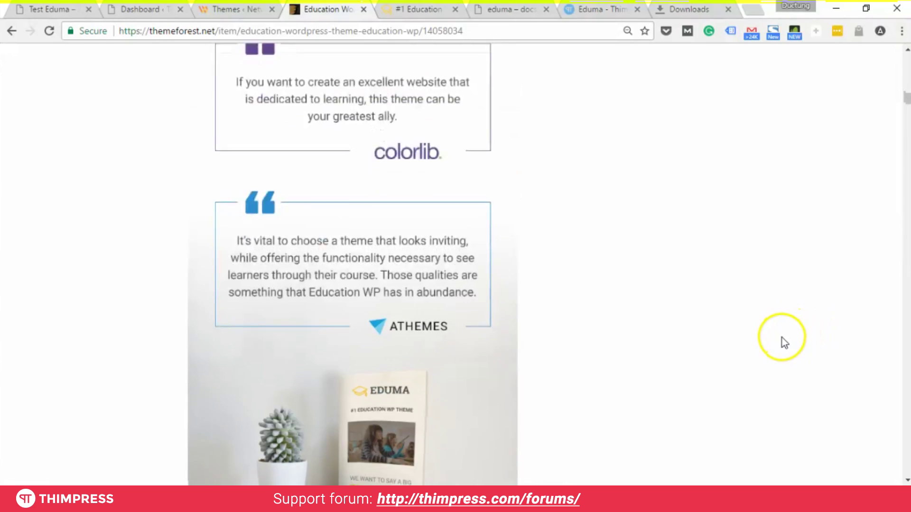
pyautogui.scroll(-20, 776, 346)
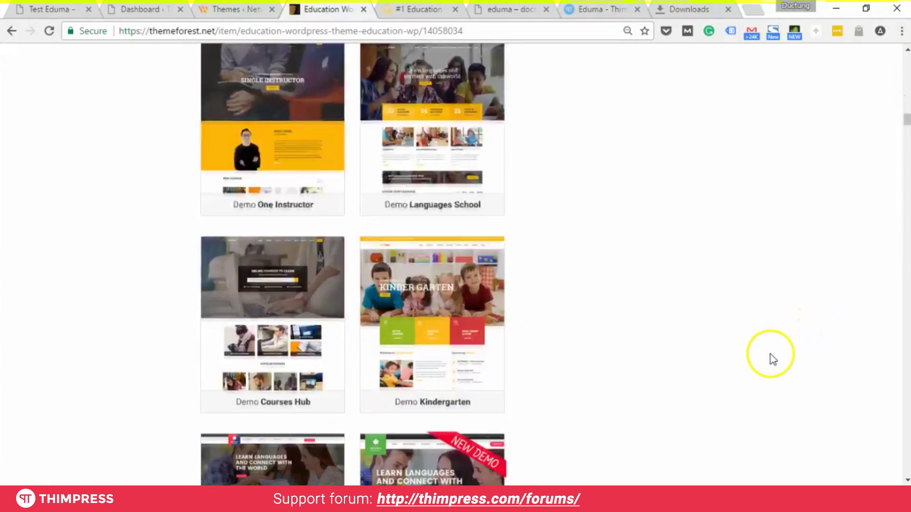
pyautogui.scroll(-8, 769, 354)
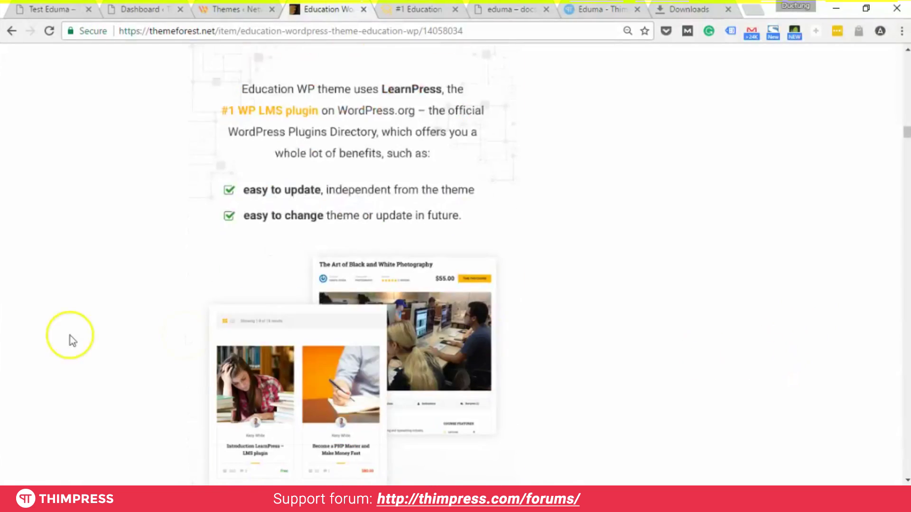
# Step: Read further through the ThemeForest item description, covering the LearnPress premium add-ons and the Drag & Drop Course Builder
pyautogui.scroll(-14, 755, 382)
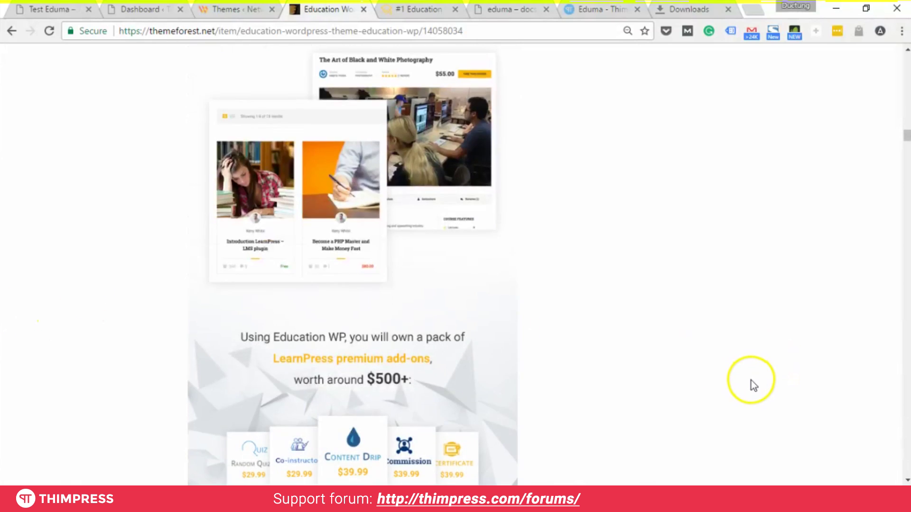
pyautogui.scroll(-19, 752, 379)
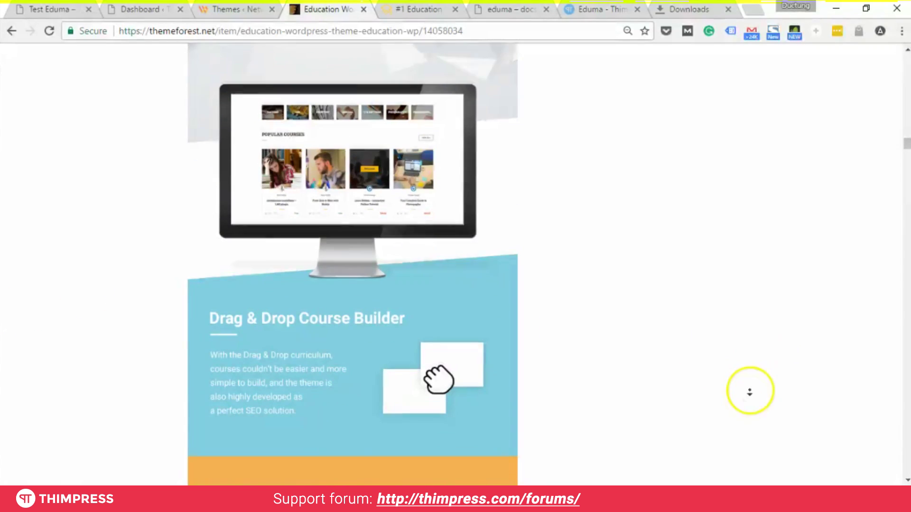
pyautogui.scroll(-18, 745, 418)
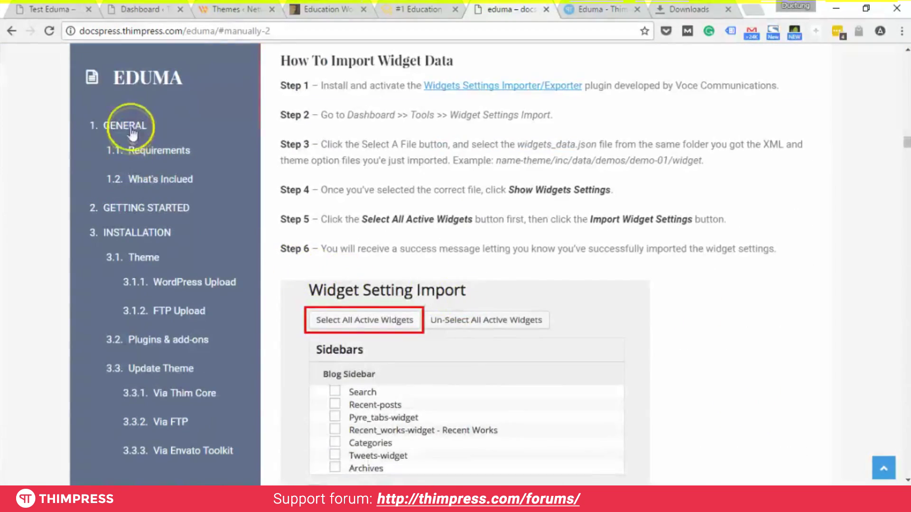
# Step: Examine the General section of the Eduma documentation and go to its Knowledge Base & FAQs section
pyautogui.click(133, 131)
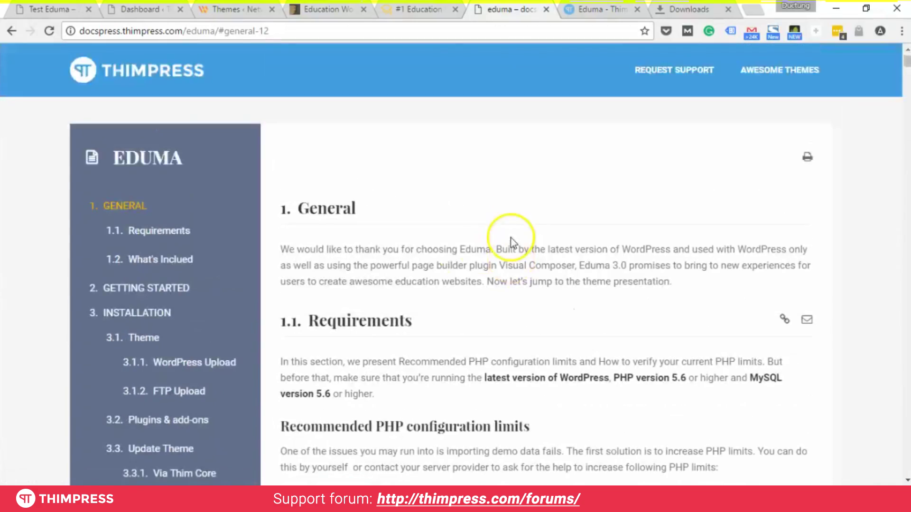
pyautogui.scroll(-10, 179, 417)
pyautogui.click(169, 454)
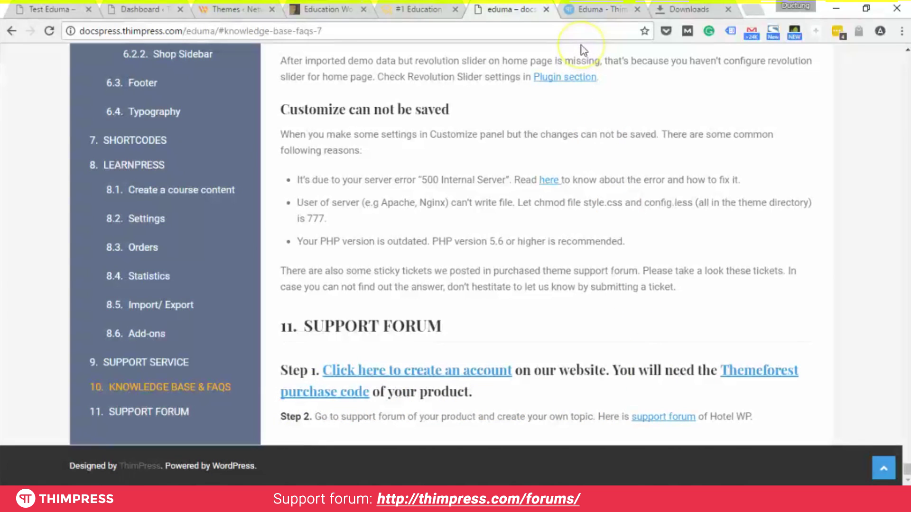
# Step: Switch to the ThimPress support forum for Eduma and look through its topic list and the Create New Topic area
pyautogui.click(602, 9)
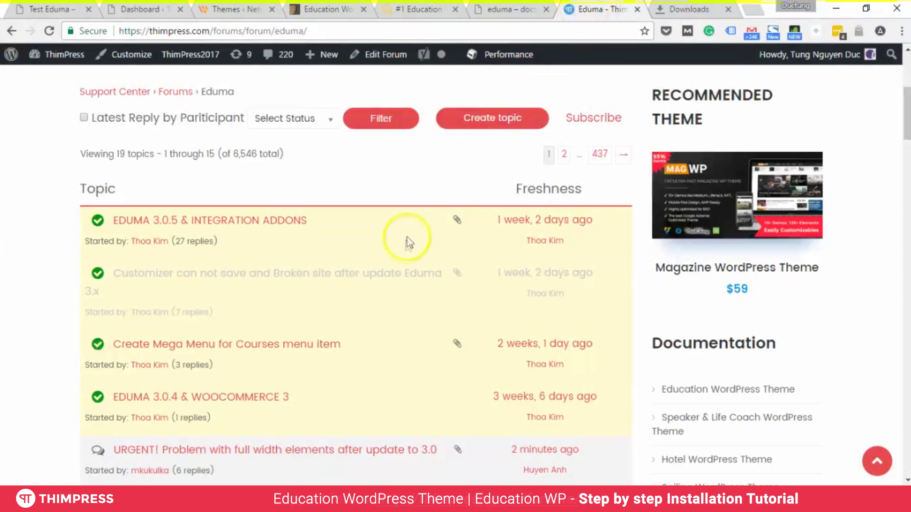
pyautogui.scroll(-4, 411, 238)
pyautogui.scroll(7, 405, 264)
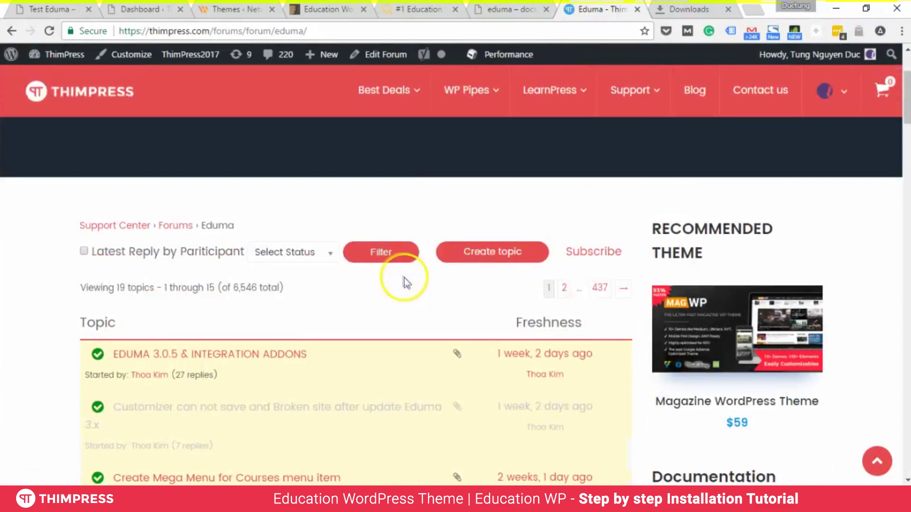
pyautogui.scroll(-5, 357, 280)
pyautogui.scroll(1, 359, 287)
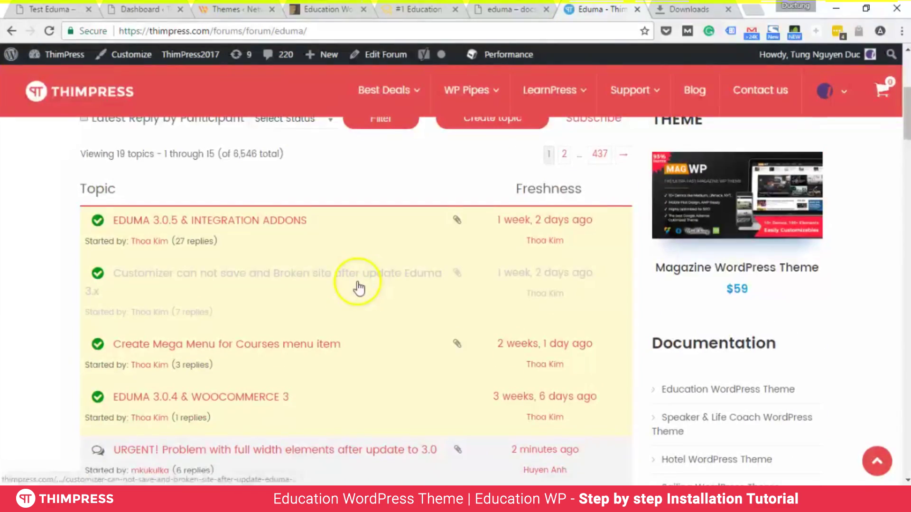
pyautogui.scroll(1, 359, 287)
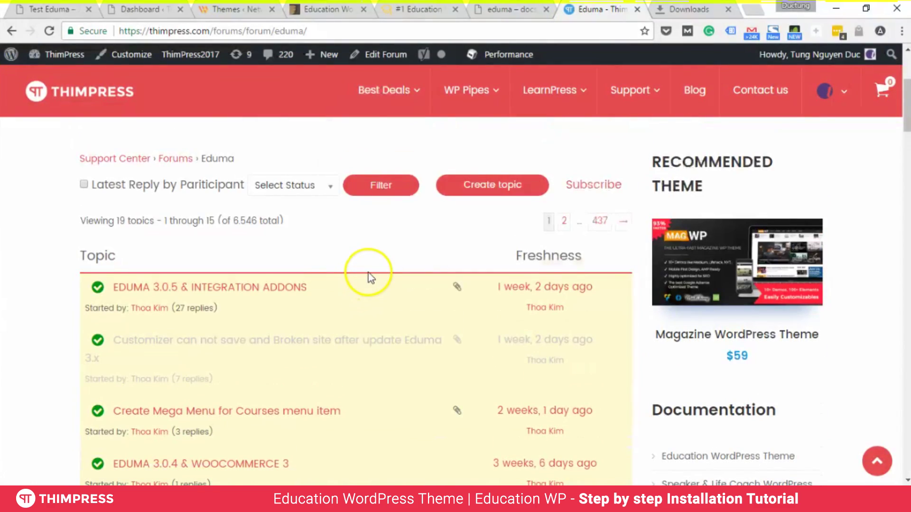
pyautogui.scroll(-15, 372, 263)
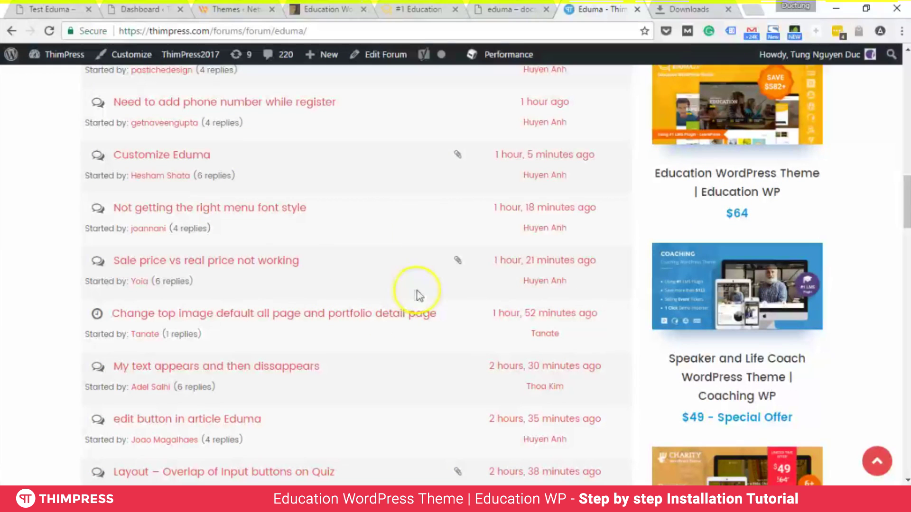
pyautogui.scroll(-3, 498, 292)
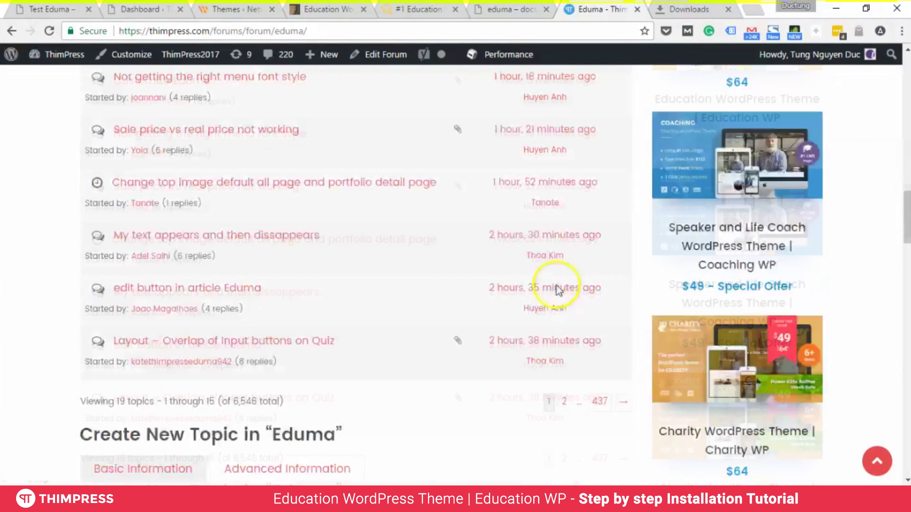
pyautogui.scroll(10, 534, 346)
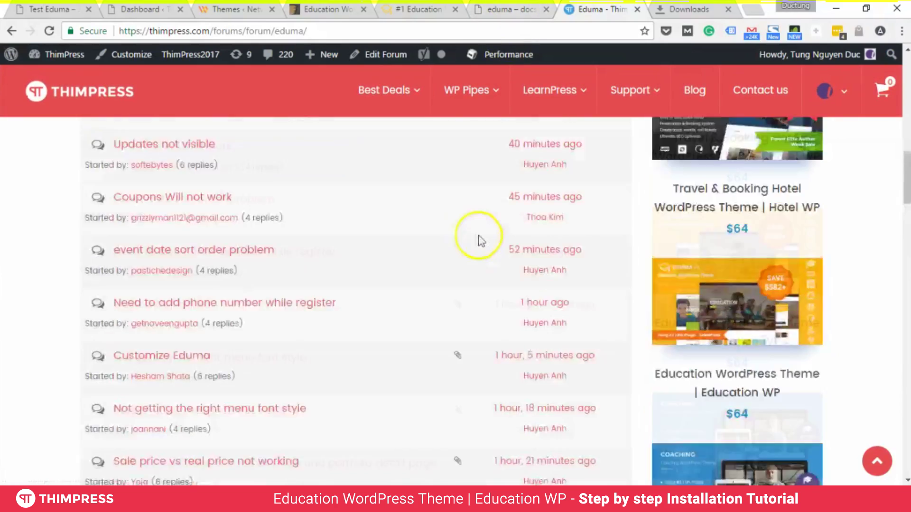
pyautogui.scroll(1, 475, 265)
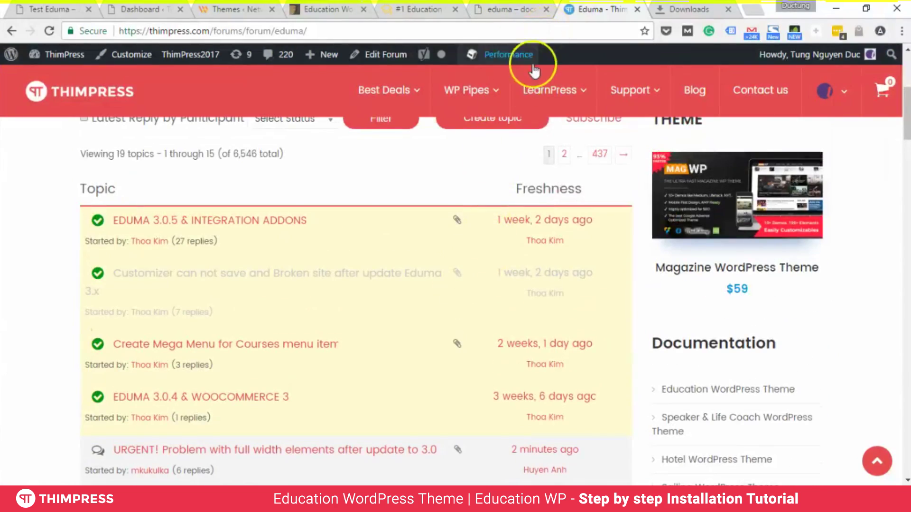
# Step: Switch to the Test Eduma site and review its home page, including the posts and sidebar widgets
pyautogui.click(510, 9)
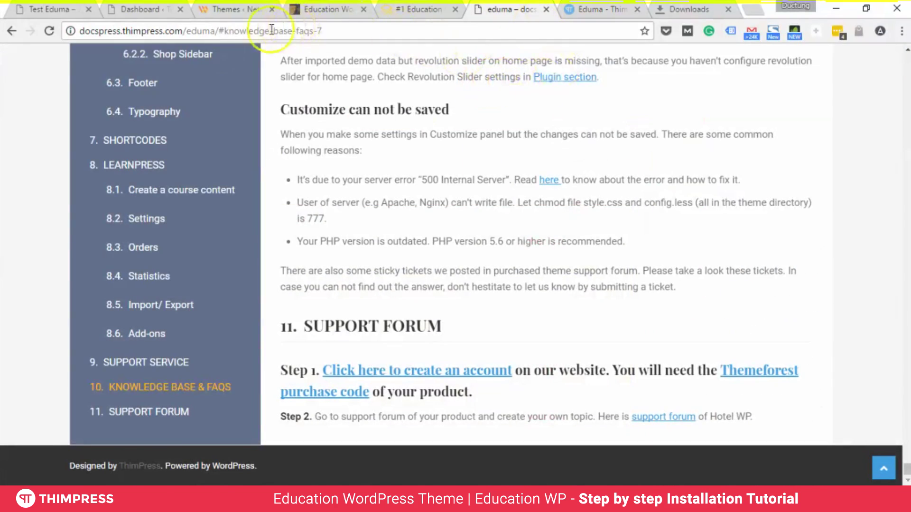
pyautogui.hotkey('ctrl', '1')
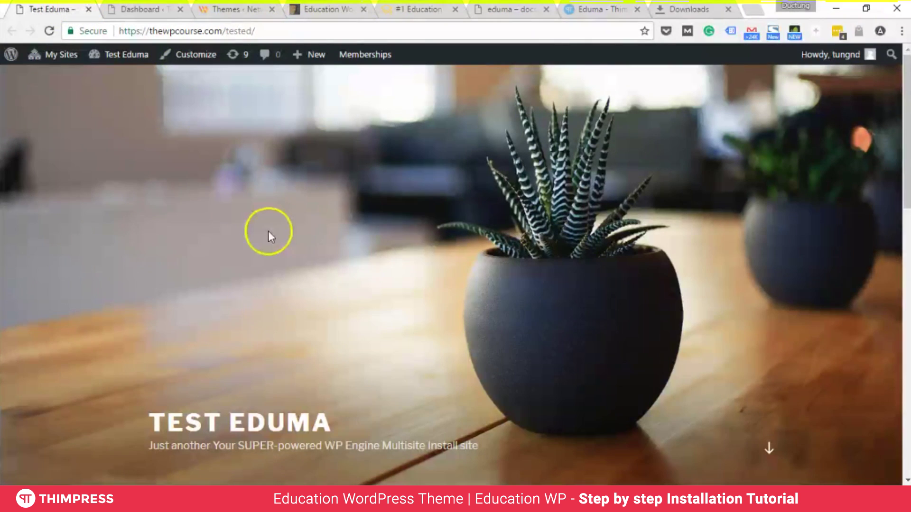
pyautogui.scroll(-4, 266, 232)
pyautogui.scroll(-3, 279, 213)
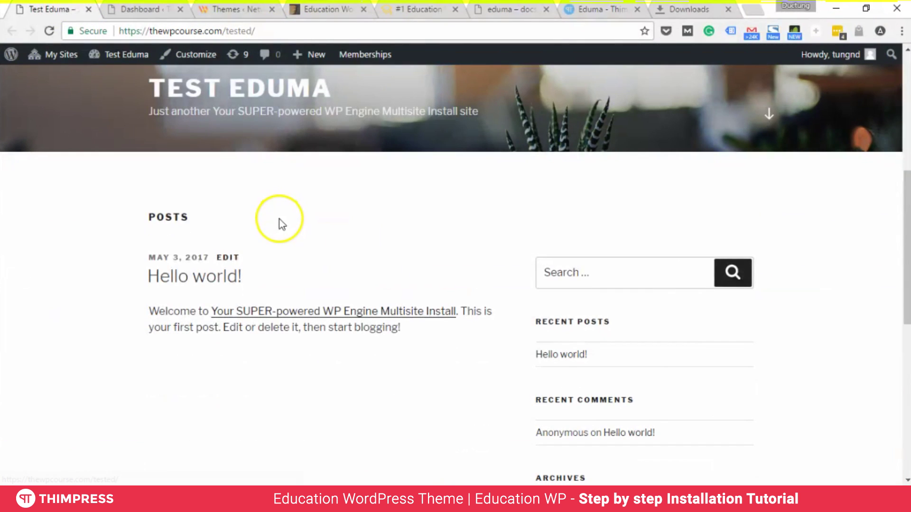
pyautogui.scroll(-2, 285, 215)
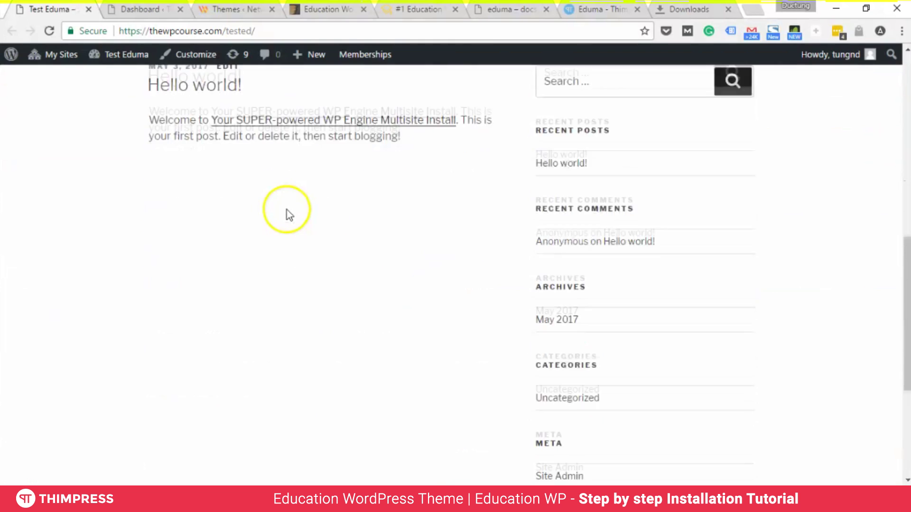
pyautogui.scroll(8, 291, 210)
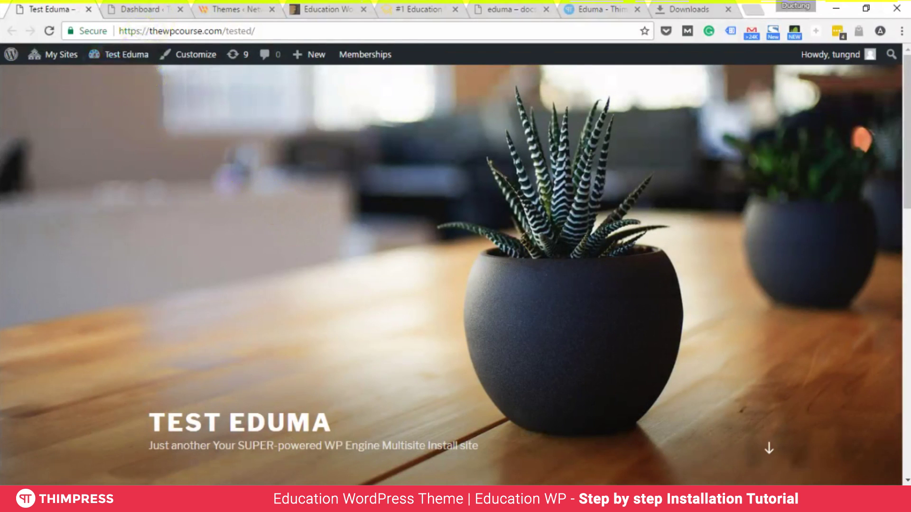
# Step: Go to the Test Eduma site's admin dashboard and open its theme management page
pyautogui.click(143, 9)
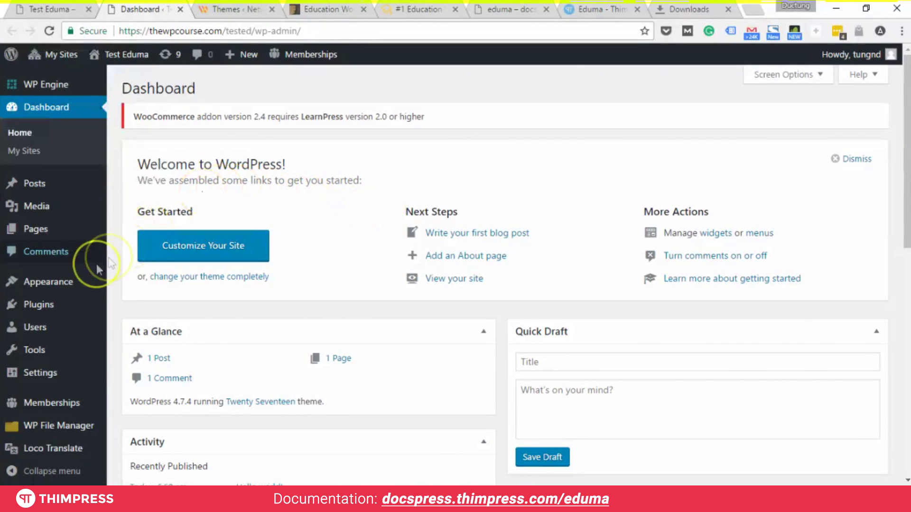
pyautogui.moveTo(69, 286)
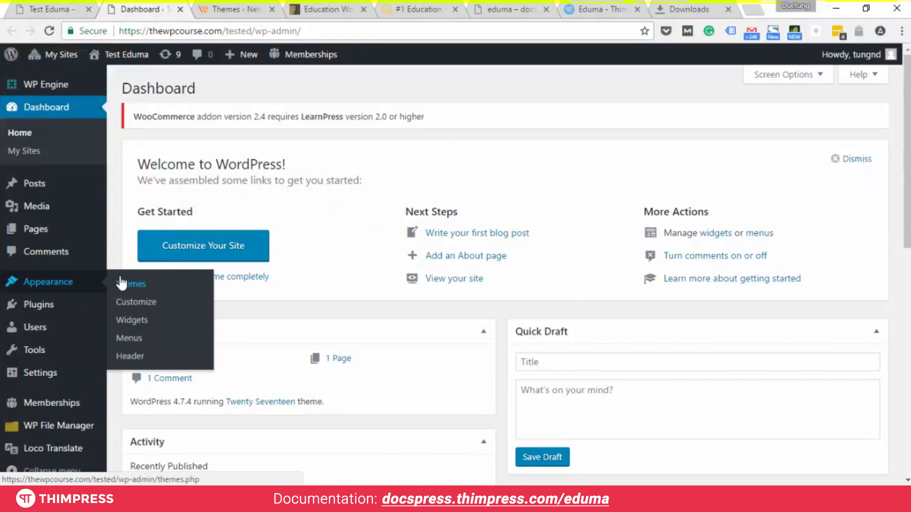
pyautogui.click(228, 9)
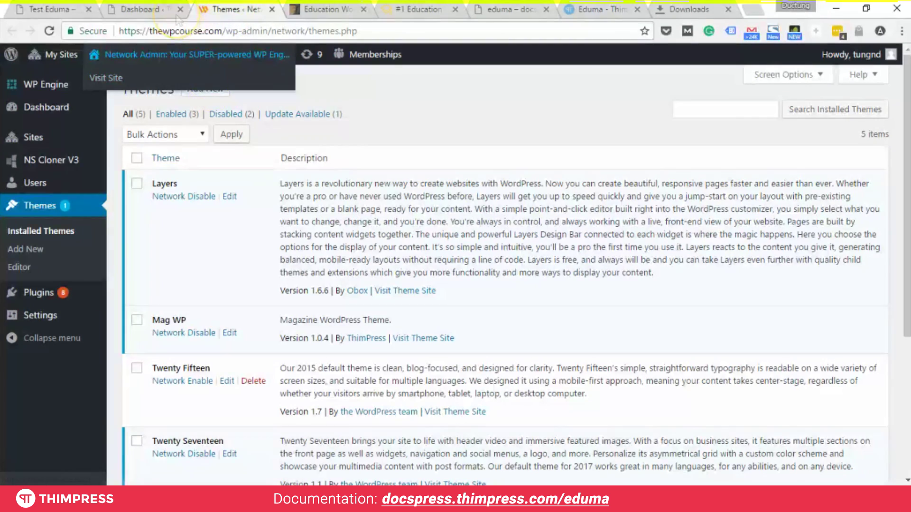
pyautogui.click(157, 10)
pyautogui.moveTo(64, 290)
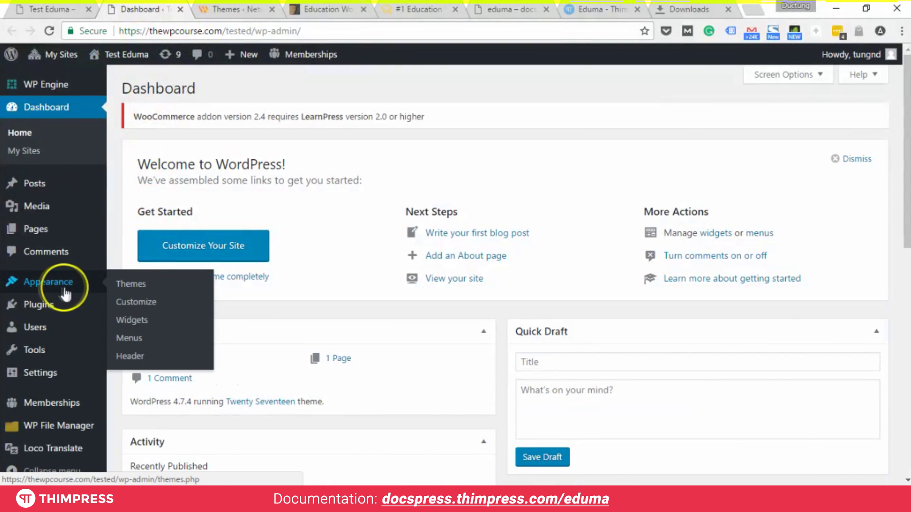
pyautogui.click(144, 282)
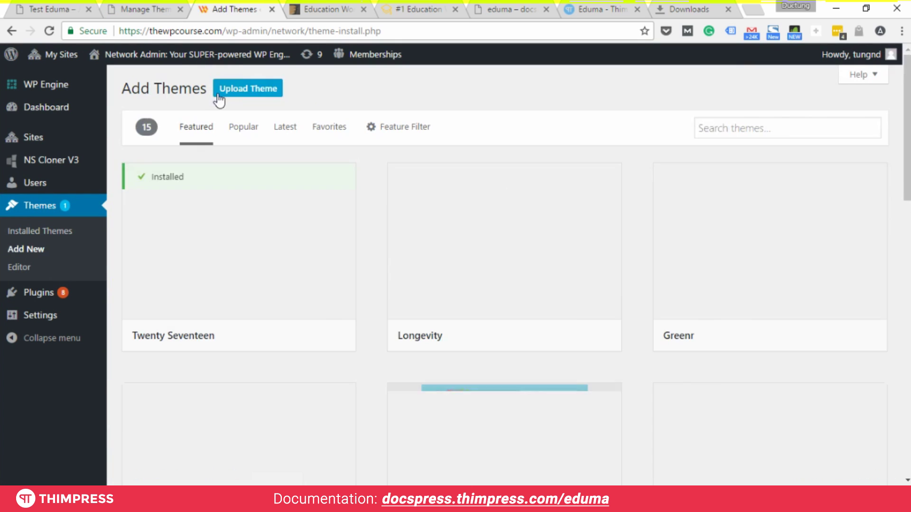
# Step: Upload and install the theme package eduma.zip from the eduma306 folder on the Desktop
pyautogui.click(216, 90)
pyautogui.click(377, 206)
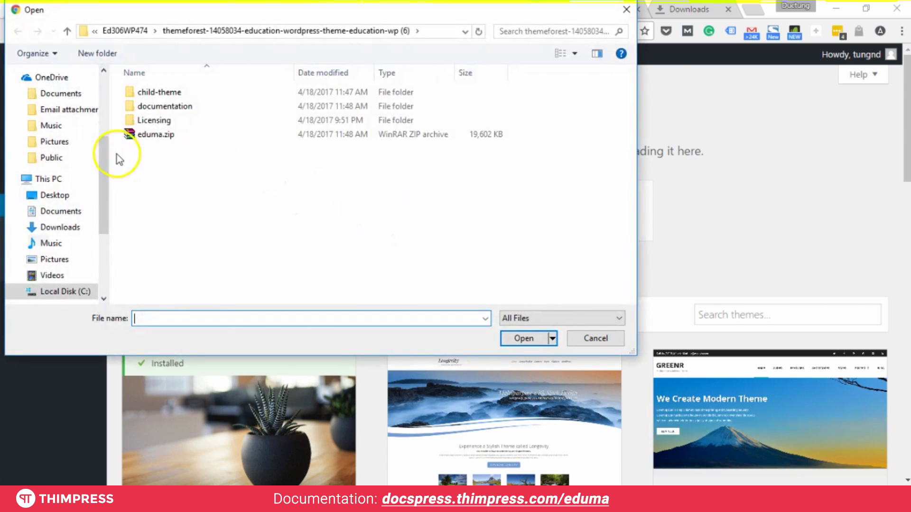
pyautogui.scroll(3, 107, 107)
pyautogui.click(54, 94)
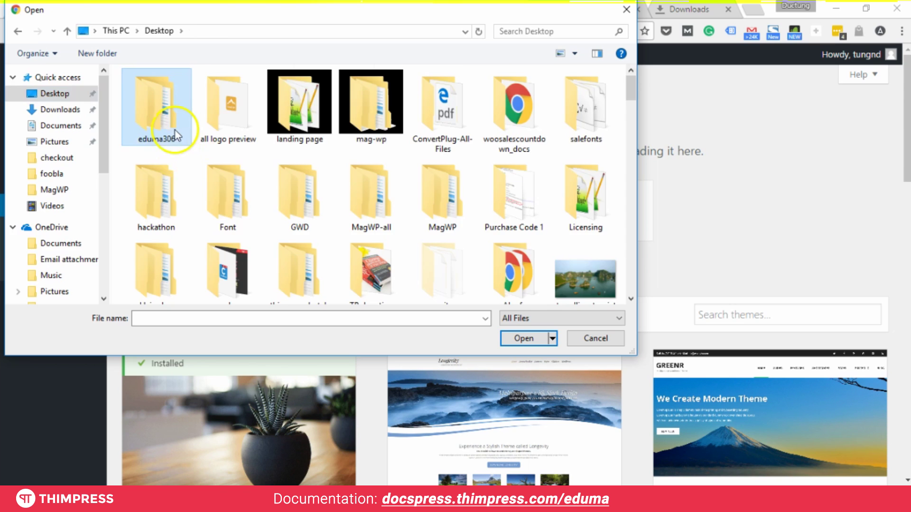
pyautogui.doubleClick(175, 130)
pyautogui.click(174, 133)
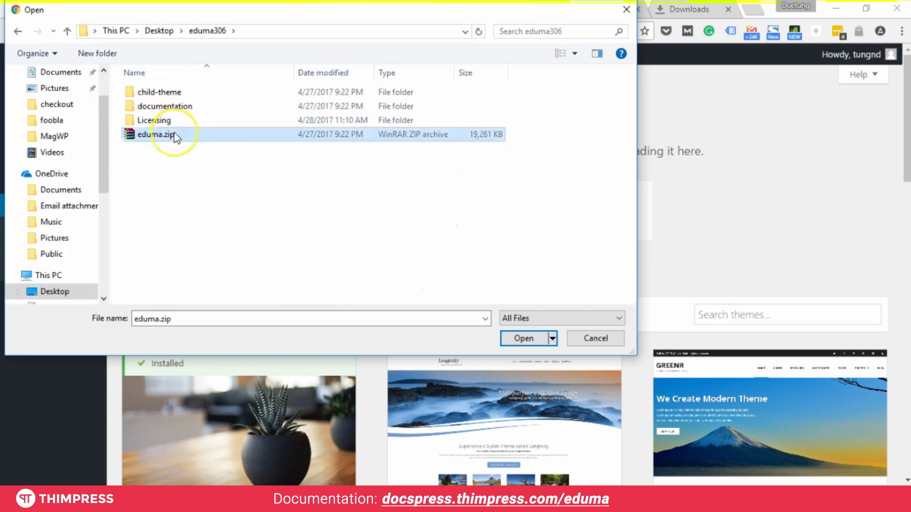
pyautogui.doubleClick(240, 134)
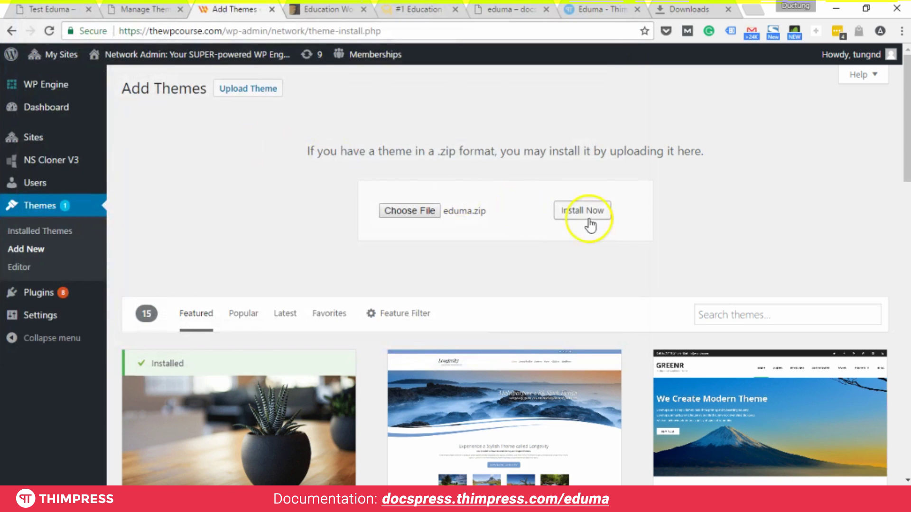
pyautogui.click(588, 218)
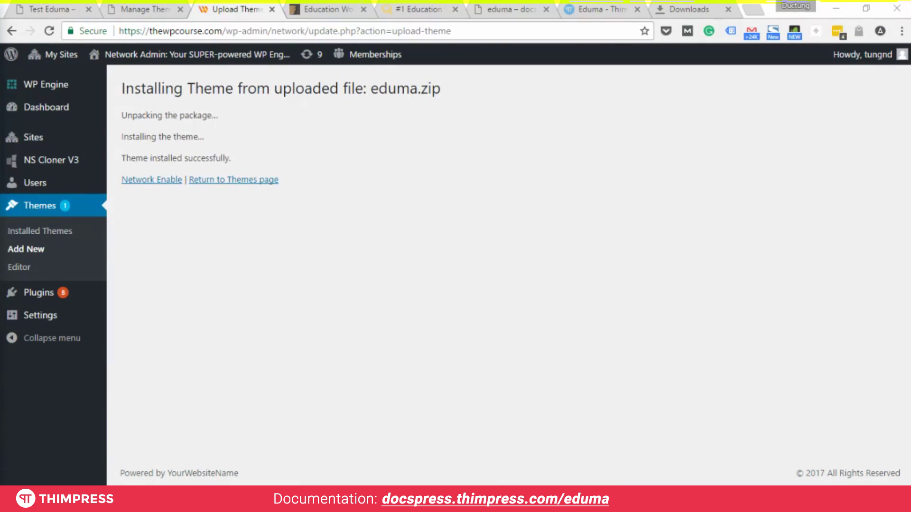
# Step: Network-enable the installed Eduma theme and review the Test Eduma home page with its new look
pyautogui.click(167, 179)
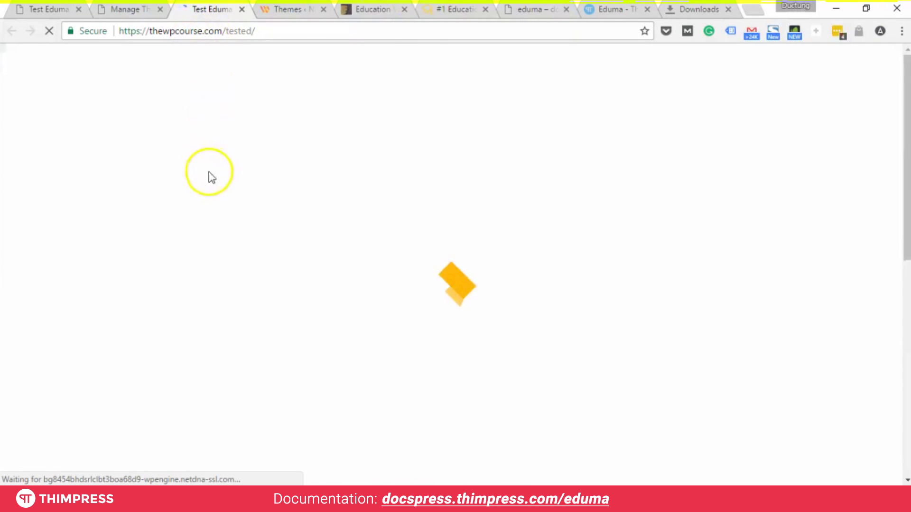
pyautogui.scroll(-4, 212, 204)
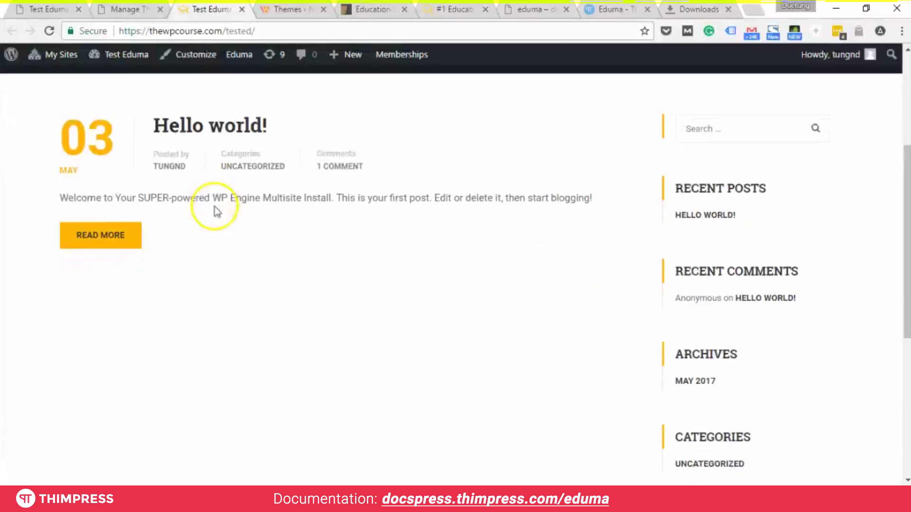
pyautogui.scroll(-3, 215, 208)
pyautogui.scroll(7, 272, 251)
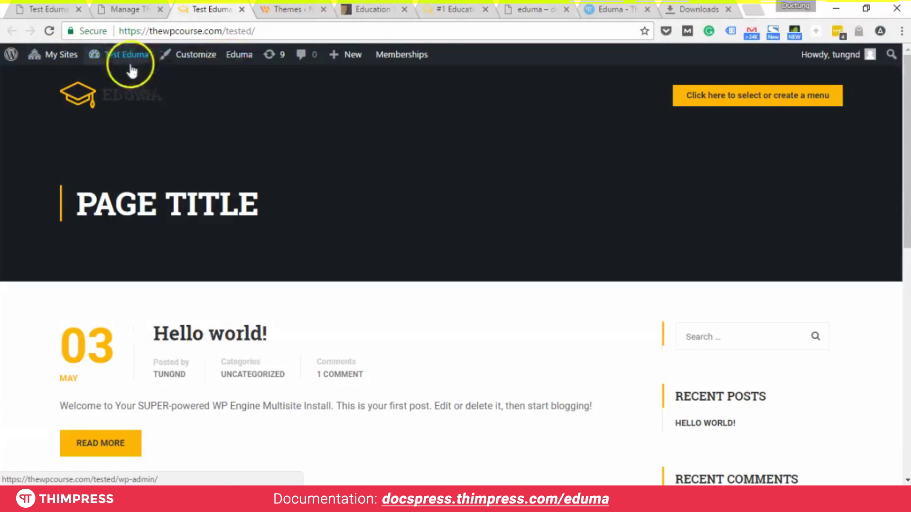
# Step: Return to the Test Eduma admin dashboard and open the Eduma Theme Dashboard
pyautogui.click(130, 79)
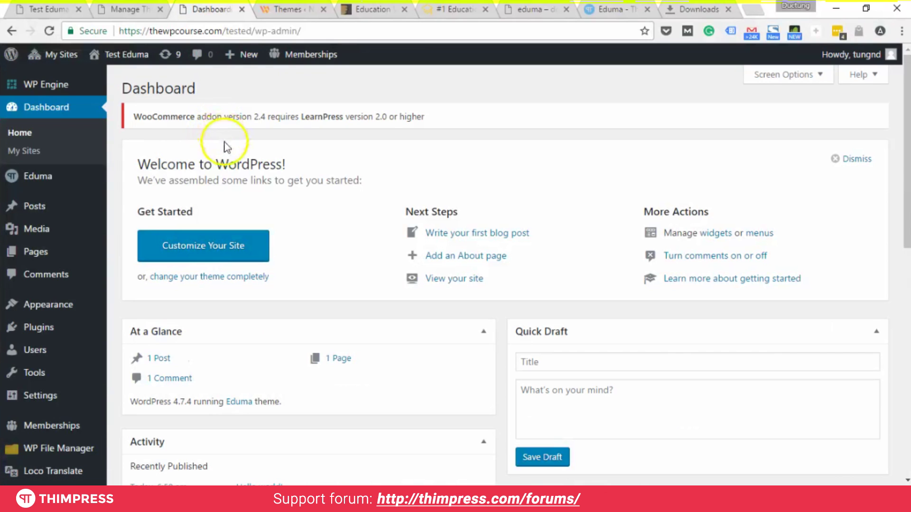
pyautogui.scroll(-2, 222, 148)
pyautogui.scroll(3, 220, 149)
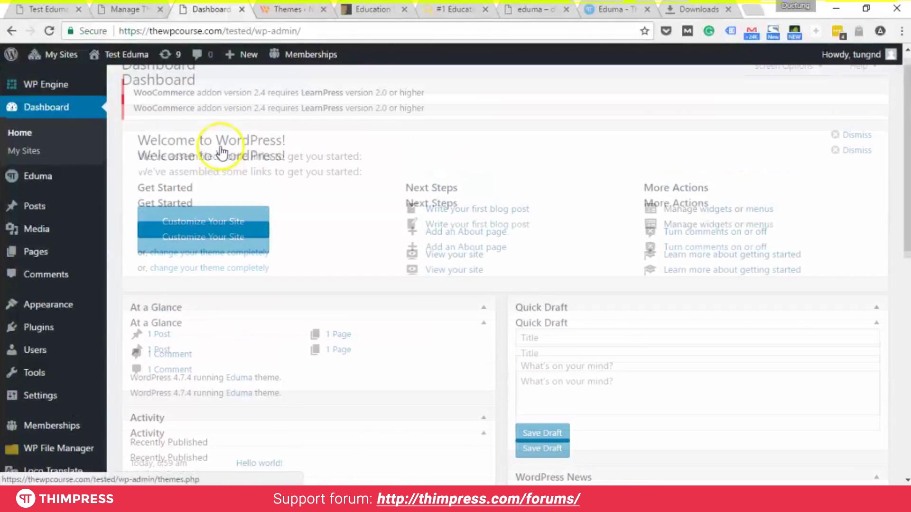
pyautogui.click(76, 183)
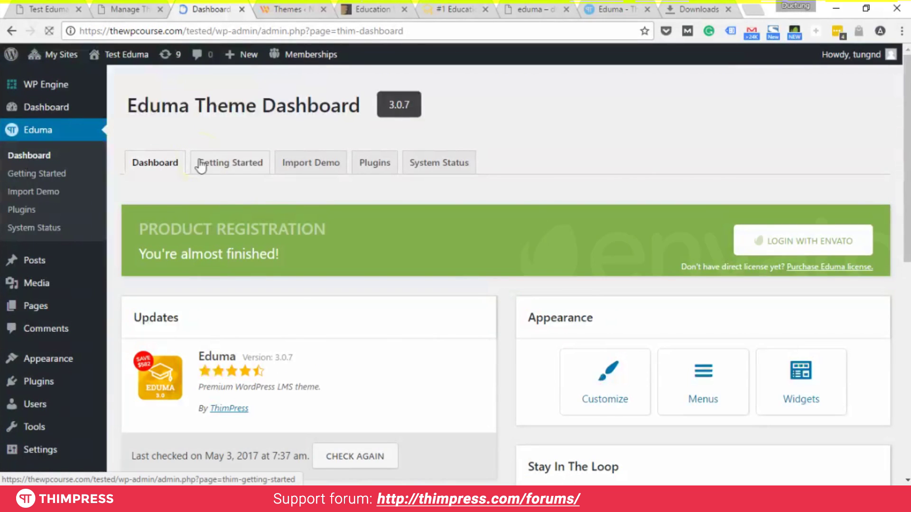
# Step: Look over the Eduma Theme Dashboard and open its Getting Started guide
pyautogui.scroll(-3, 199, 172)
pyautogui.scroll(3, 200, 170)
pyautogui.click(222, 170)
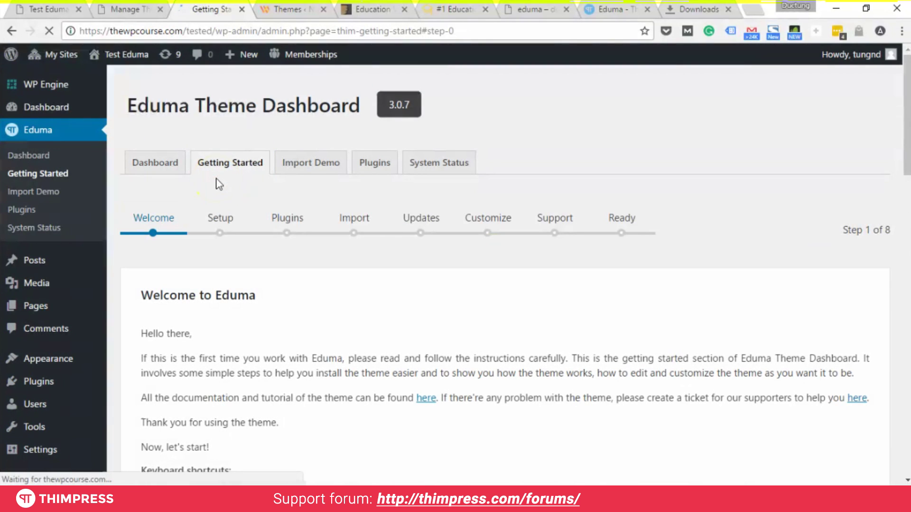
# Step: Read the Welcome instructions and keyboard shortcuts and continue to the General Setup step
pyautogui.scroll(-3, 218, 186)
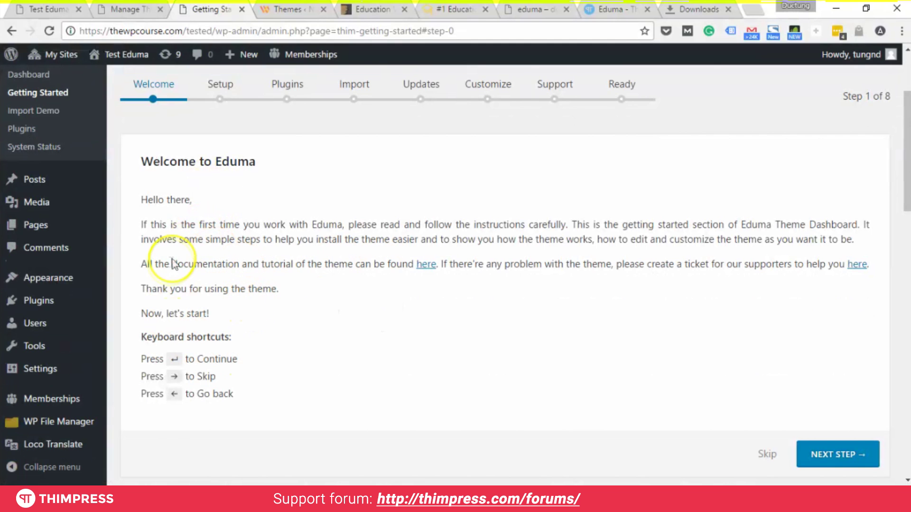
pyautogui.scroll(3, 160, 194)
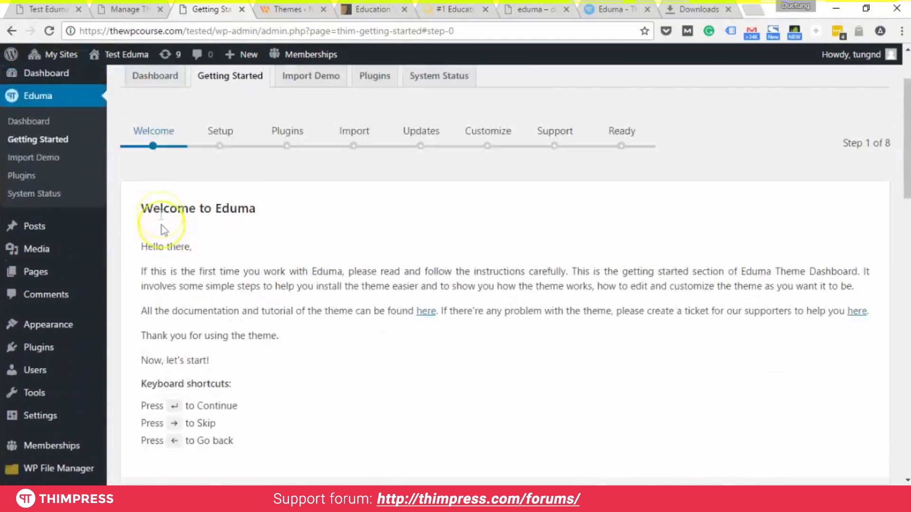
pyautogui.scroll(-2, 265, 318)
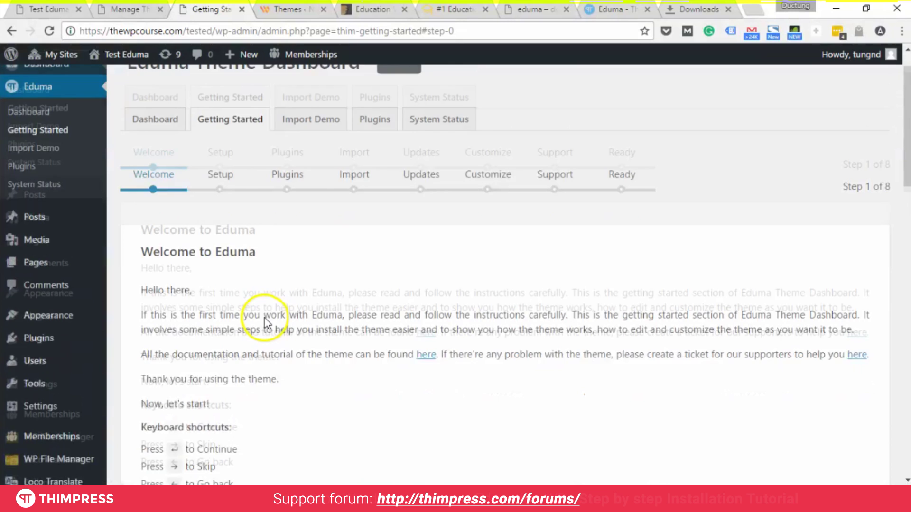
pyautogui.scroll(-2, 265, 315)
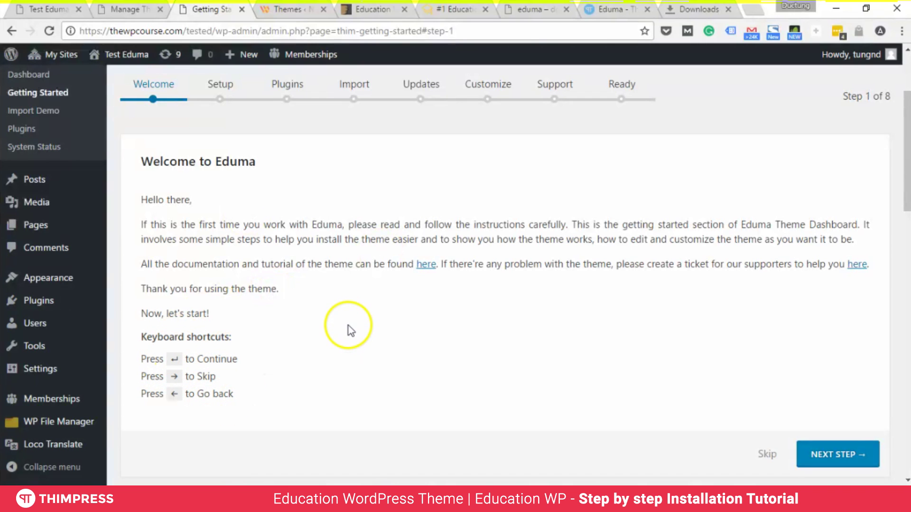
pyautogui.press('Return')
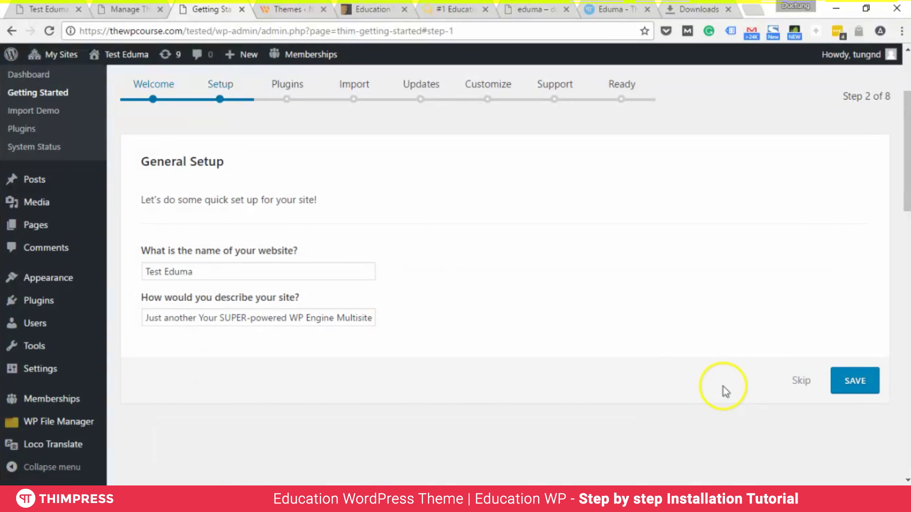
pyautogui.press('Left')
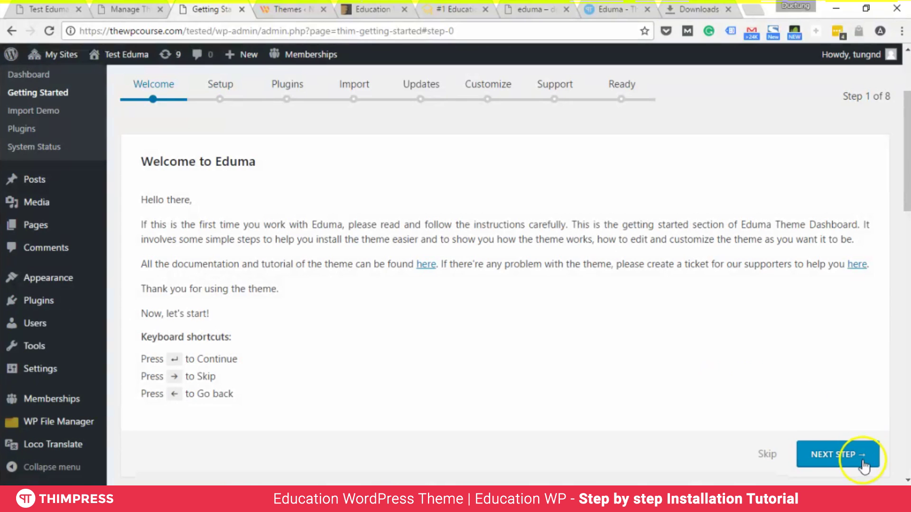
pyautogui.click(814, 460)
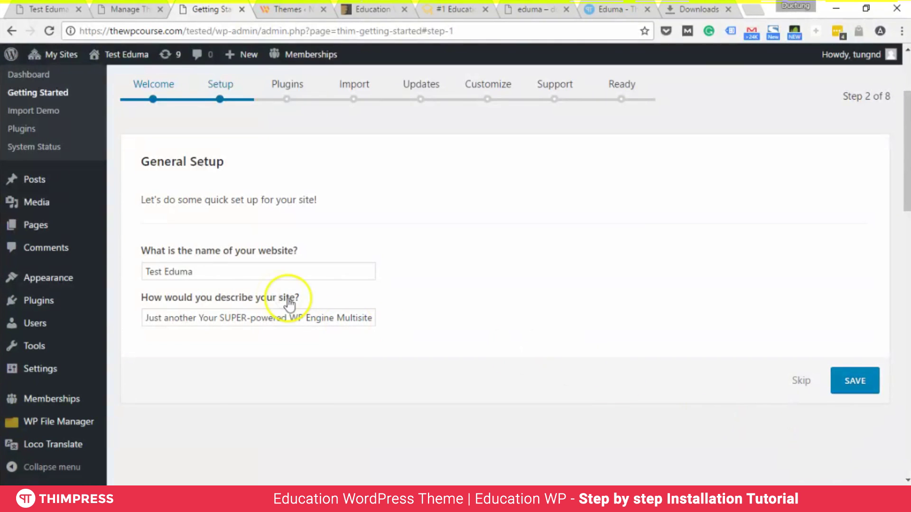
# Step: Set the website name to "Test Eduma Testing" and save the general setup
pyautogui.click(226, 268)
pyautogui.click(241, 318)
pyautogui.click(242, 279)
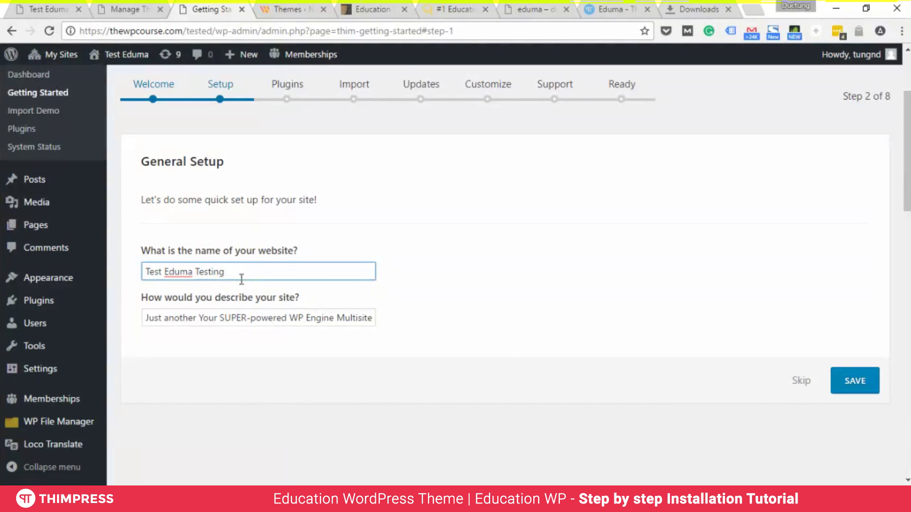
pyautogui.click(589, 269)
pyautogui.click(853, 390)
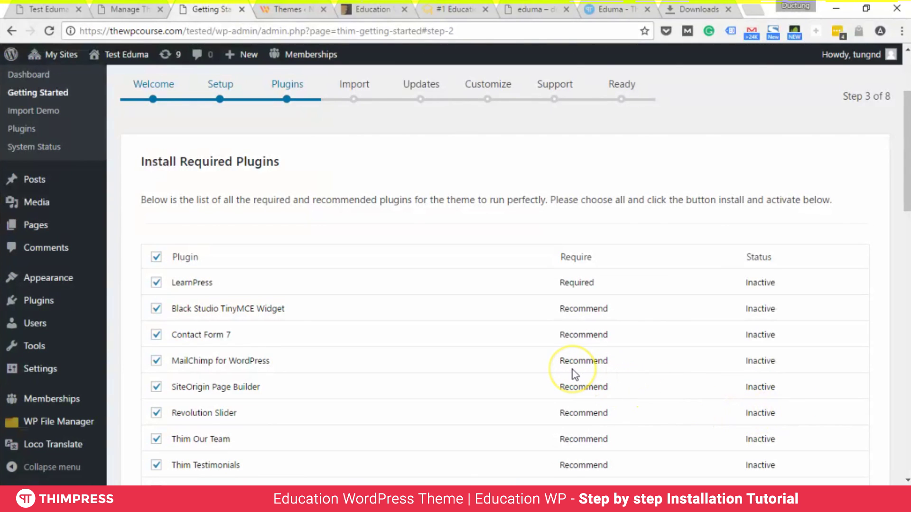
# Step: Review the list of required and recommended plugins and install and activate all of them
pyautogui.scroll(-4, 572, 369)
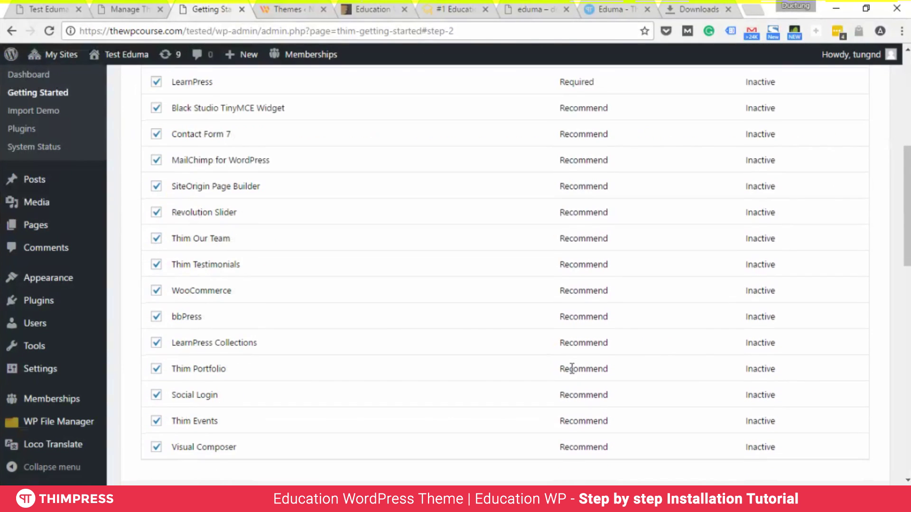
pyautogui.scroll(-3, 572, 370)
pyautogui.scroll(7, 571, 371)
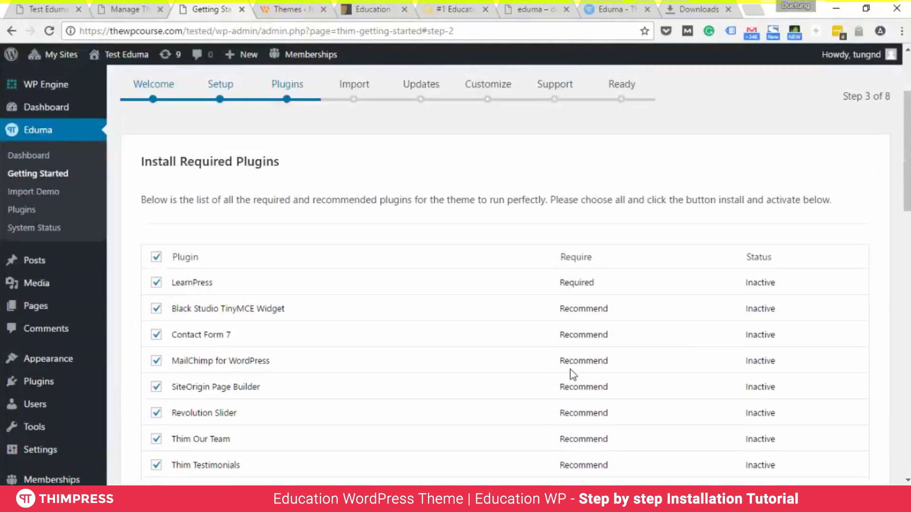
pyautogui.scroll(-4, 692, 394)
pyautogui.scroll(-3, 727, 398)
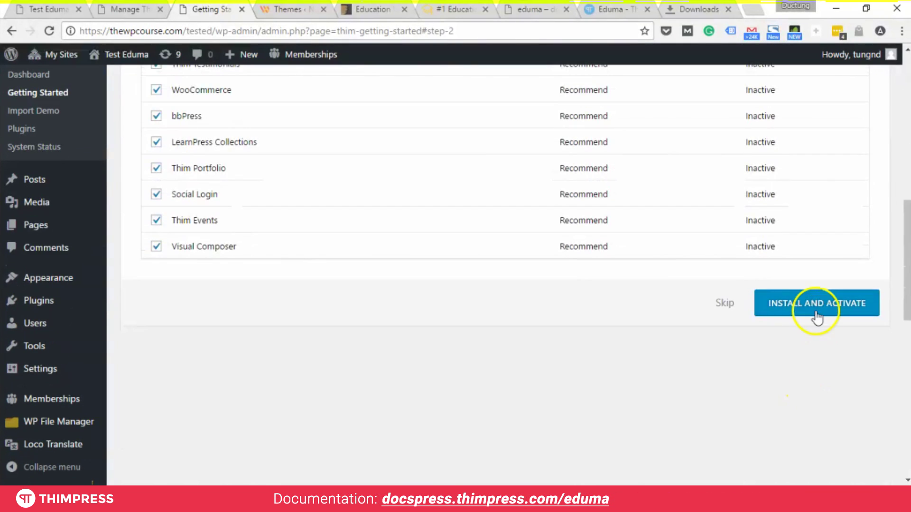
pyautogui.click(814, 308)
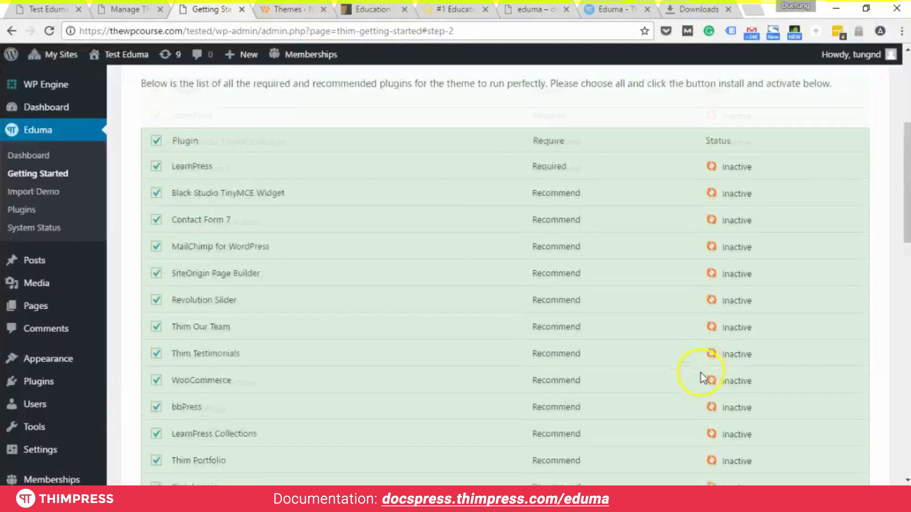
pyautogui.scroll(3, 701, 376)
pyautogui.scroll(-4, 701, 377)
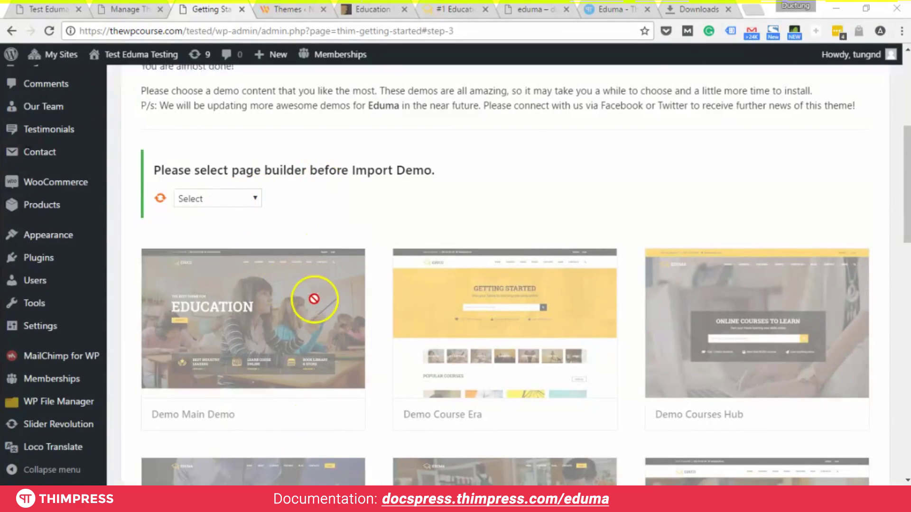
# Step: Look through the available demos and choose Visual Composer as the page builder for the import
pyautogui.scroll(5, 315, 301)
pyautogui.scroll(-8, 340, 300)
pyautogui.scroll(-10, 583, 309)
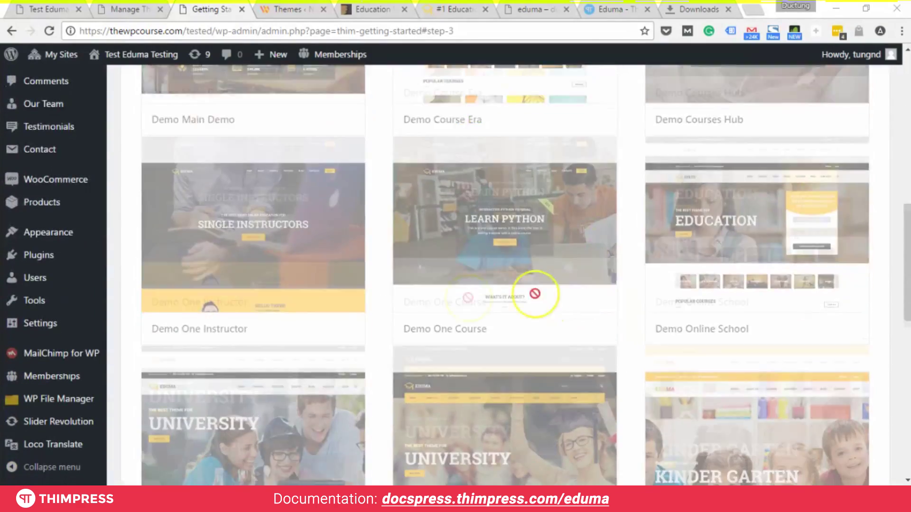
pyautogui.scroll(-4, 619, 348)
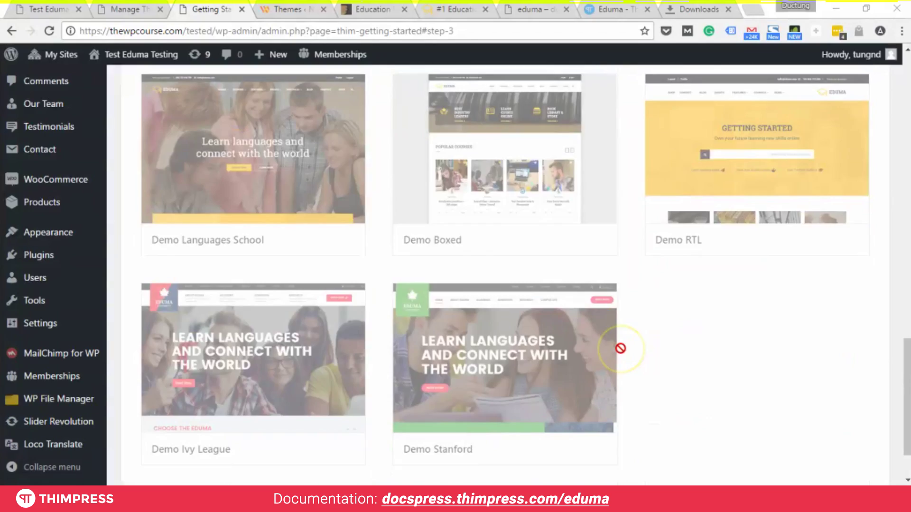
pyautogui.scroll(10, 631, 339)
pyautogui.scroll(3, 600, 327)
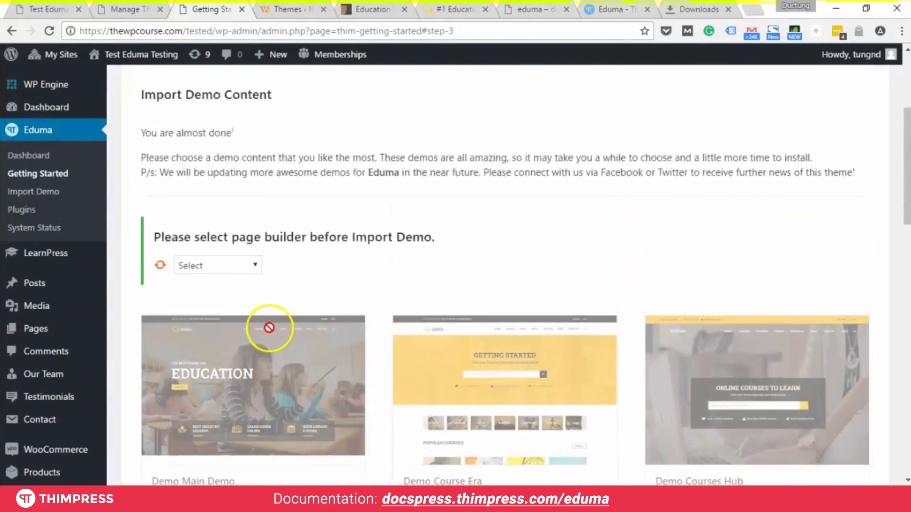
pyautogui.click(234, 263)
pyautogui.click(209, 308)
pyautogui.scroll(-3, 253, 303)
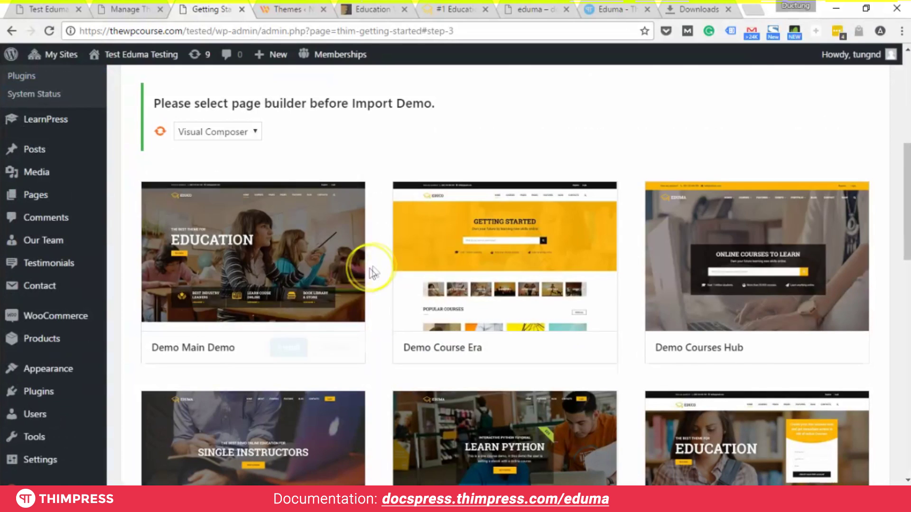
# Step: Install Demo Main Demo, importing theme options, main content, media files, widgets and Slider Revolution
pyautogui.moveTo(302, 265)
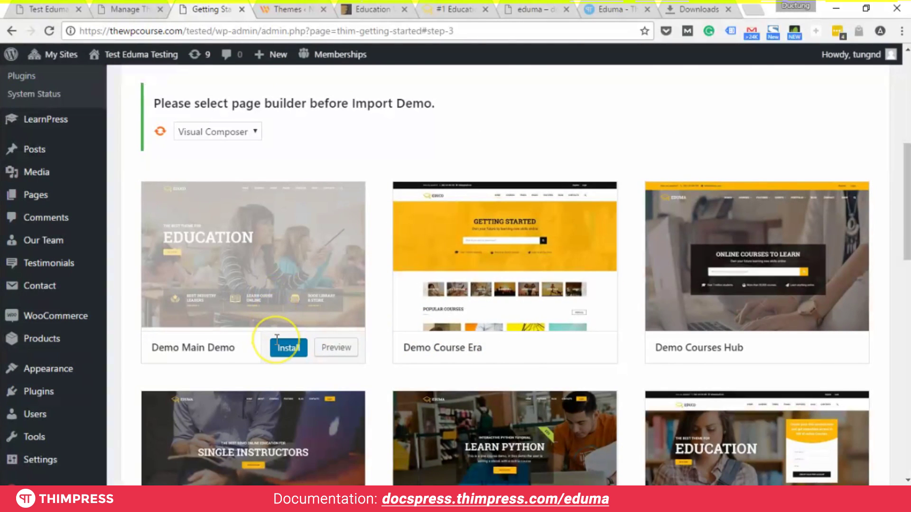
pyautogui.click(277, 339)
pyautogui.scroll(-3, 305, 332)
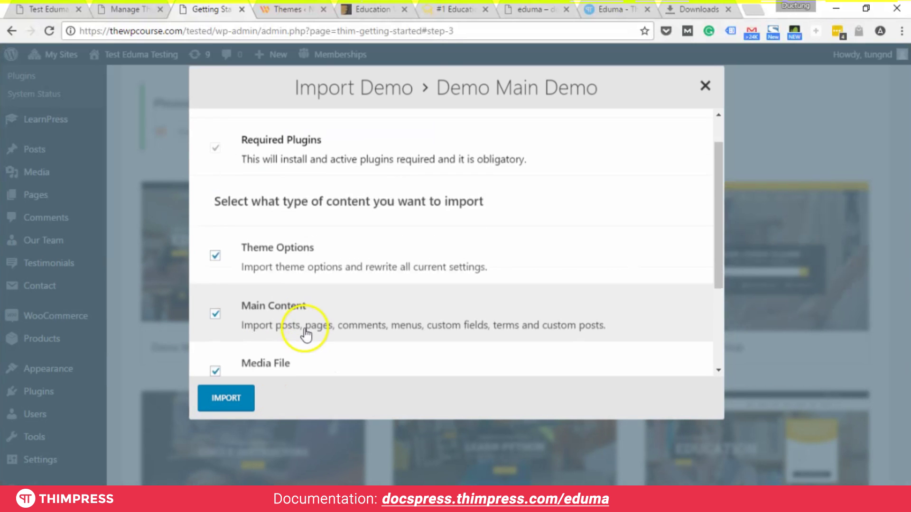
pyautogui.scroll(2, 303, 336)
pyautogui.scroll(-4, 313, 344)
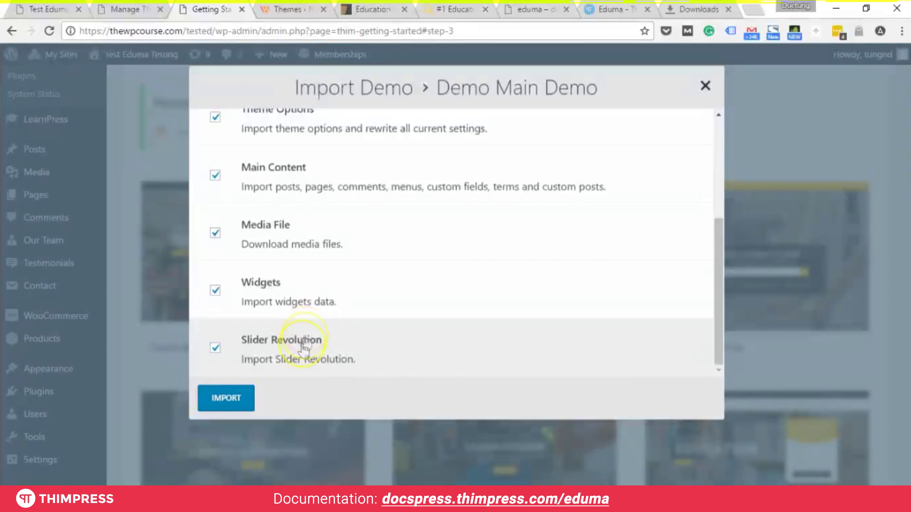
pyautogui.click(231, 402)
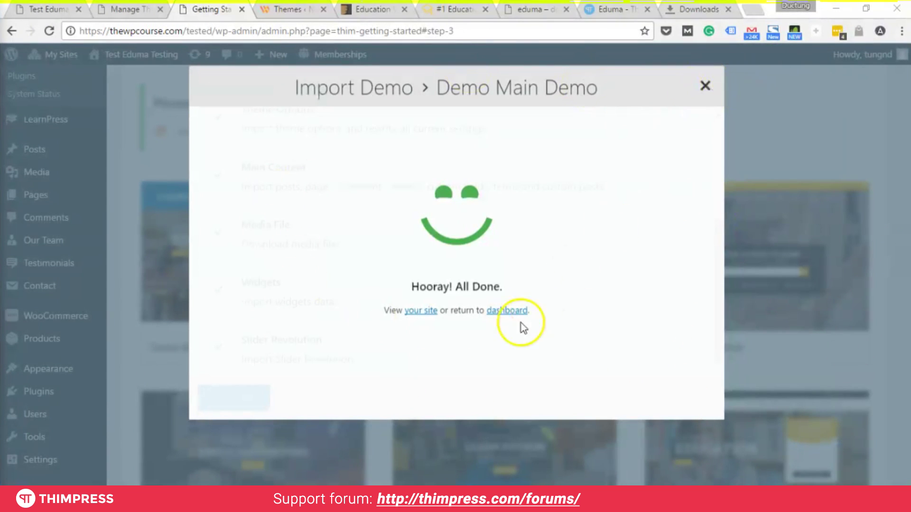
# Step: Open the site and examine the imported demo home page, from the header through courses, events and testimonials
pyautogui.click(433, 312)
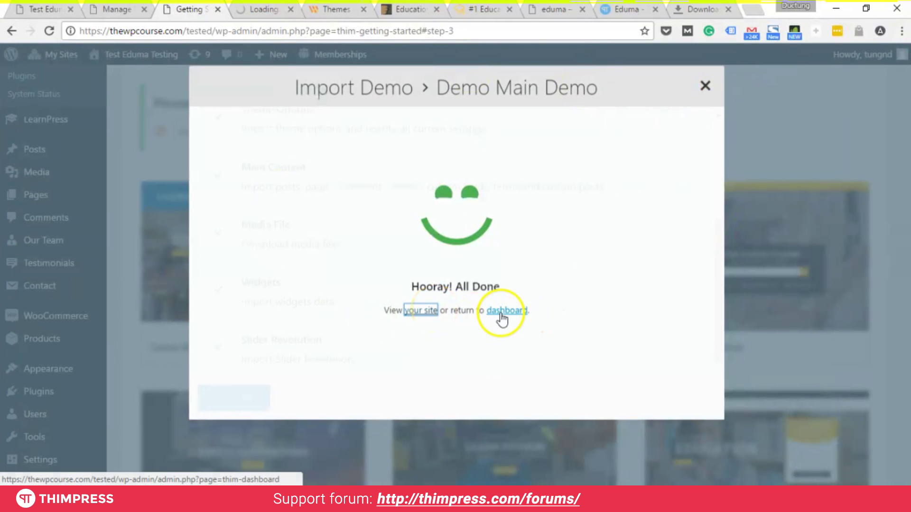
pyautogui.click(260, 9)
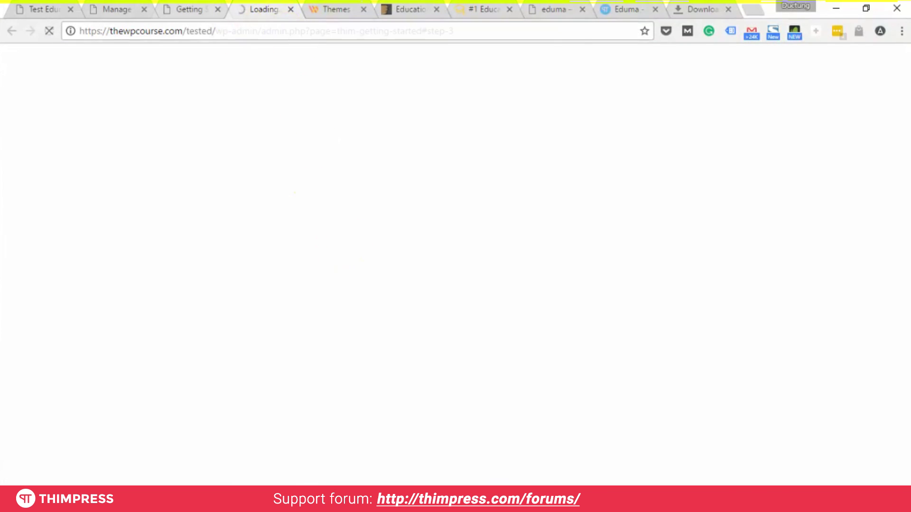
pyautogui.hotkey('ctrl', 'shift', 'Tab')
pyautogui.click(288, 47)
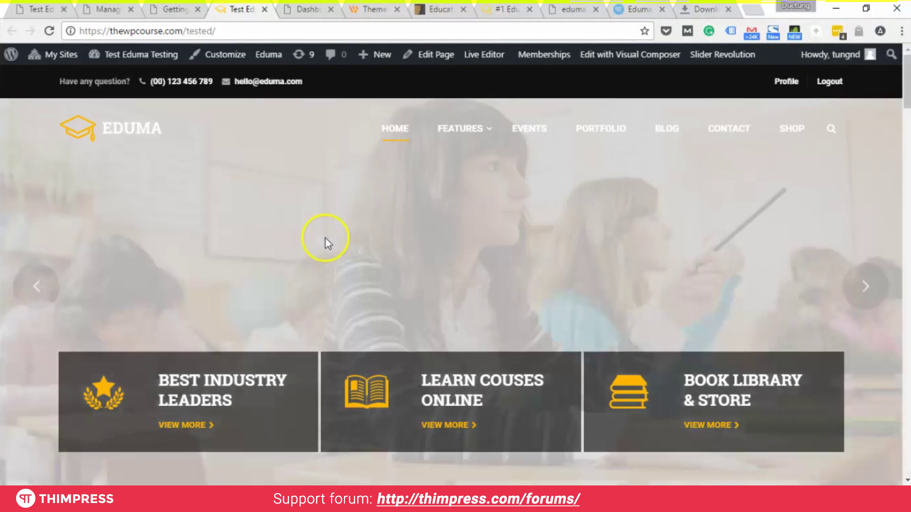
pyautogui.scroll(-15, 326, 245)
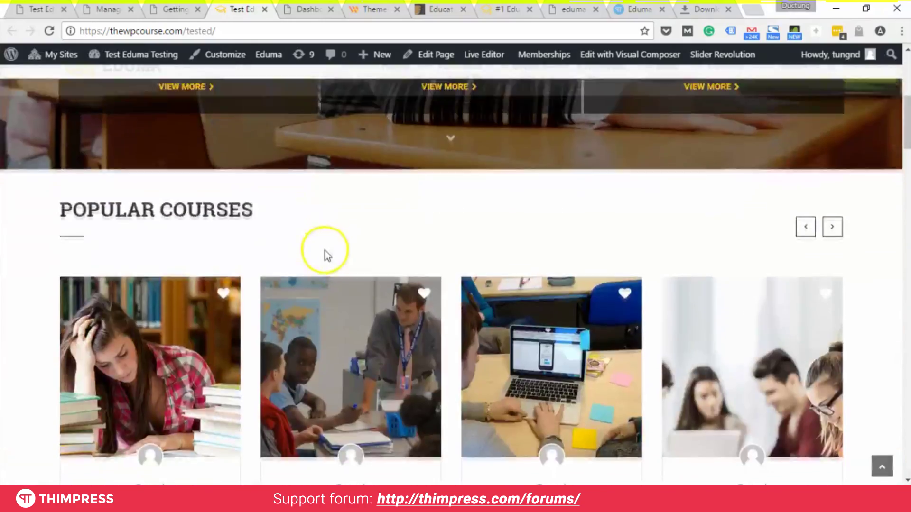
pyautogui.scroll(-15, 324, 251)
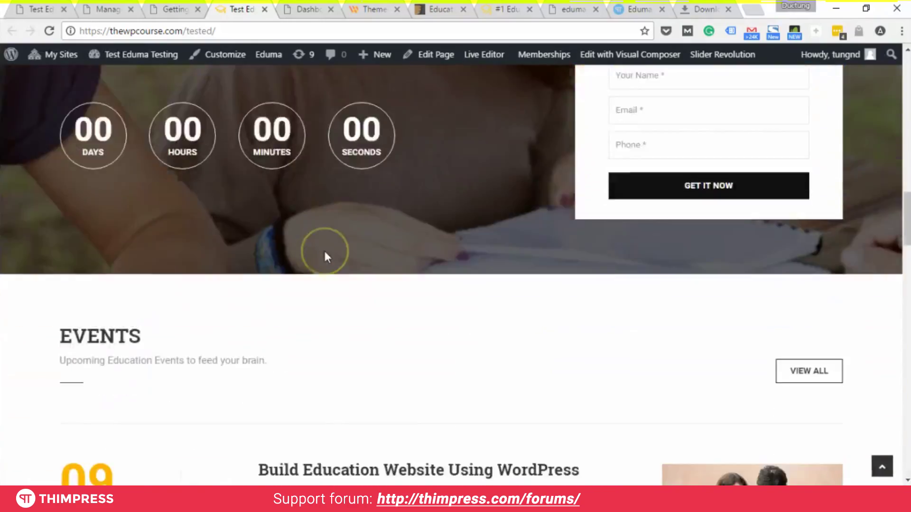
pyautogui.scroll(-15, 326, 256)
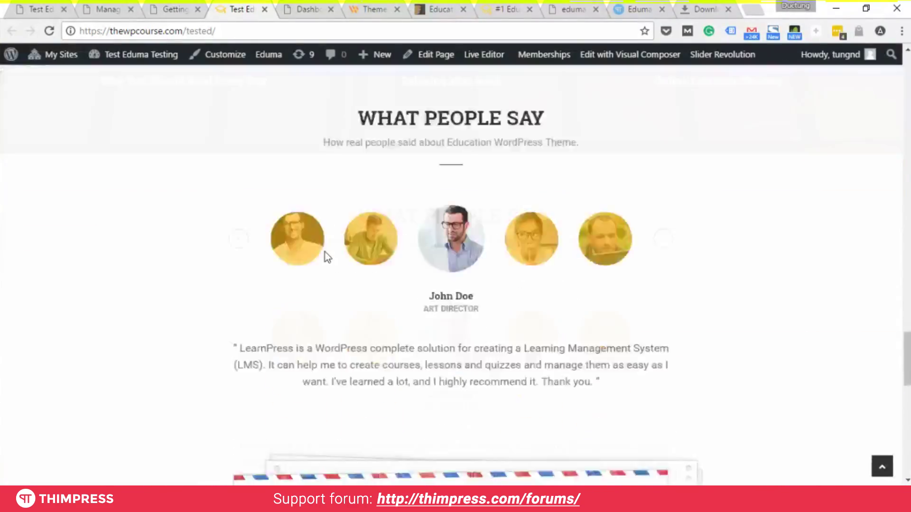
pyautogui.scroll(20, 325, 252)
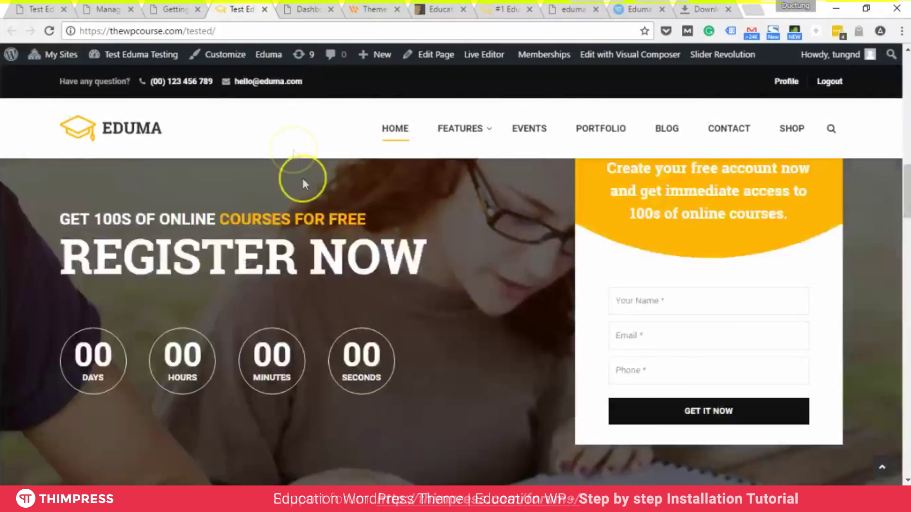
pyautogui.scroll(3, 303, 183)
# Step: Return to Getting Started, close the finished demo import dialog and go to the Updates step
pyautogui.click(176, 9)
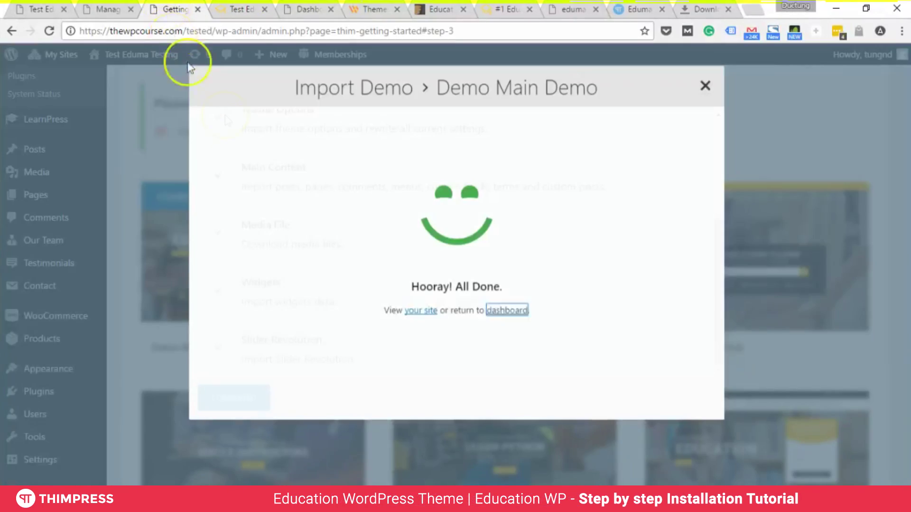
pyautogui.click(705, 86)
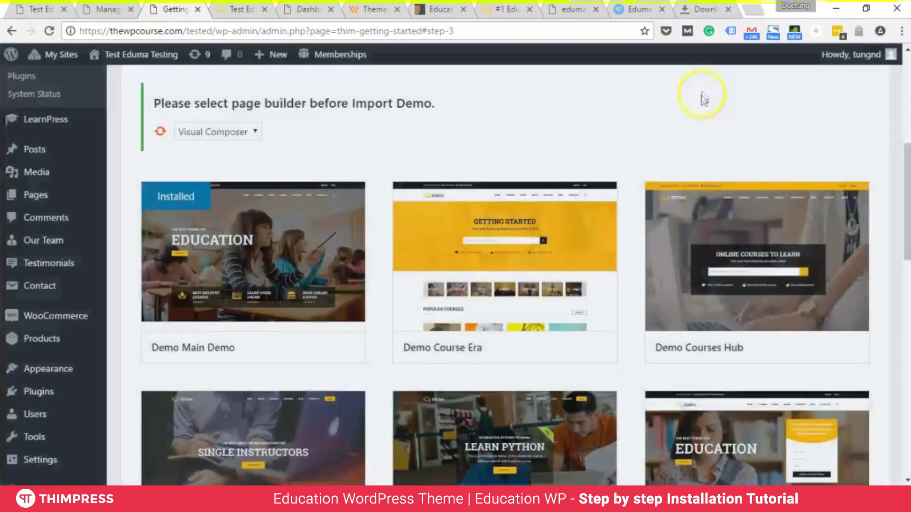
pyautogui.scroll(5, 642, 178)
pyautogui.click(420, 156)
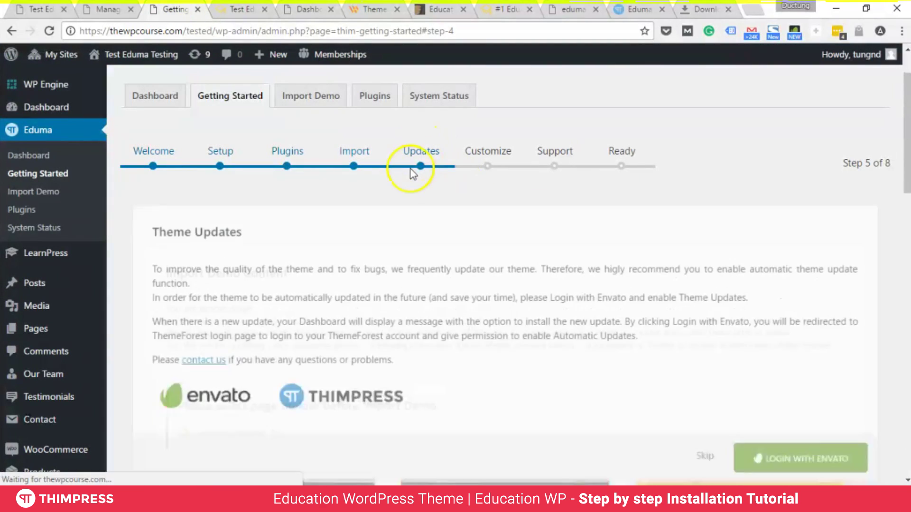
# Step: Log in with Envato to enable automatic theme updates and open the site customizer from the Customize step
pyautogui.scroll(-1, 504, 309)
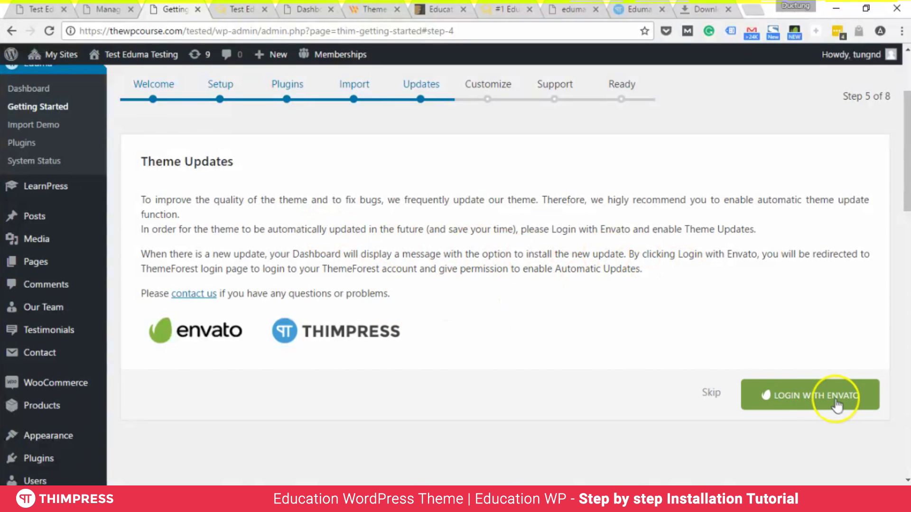
pyautogui.click(774, 402)
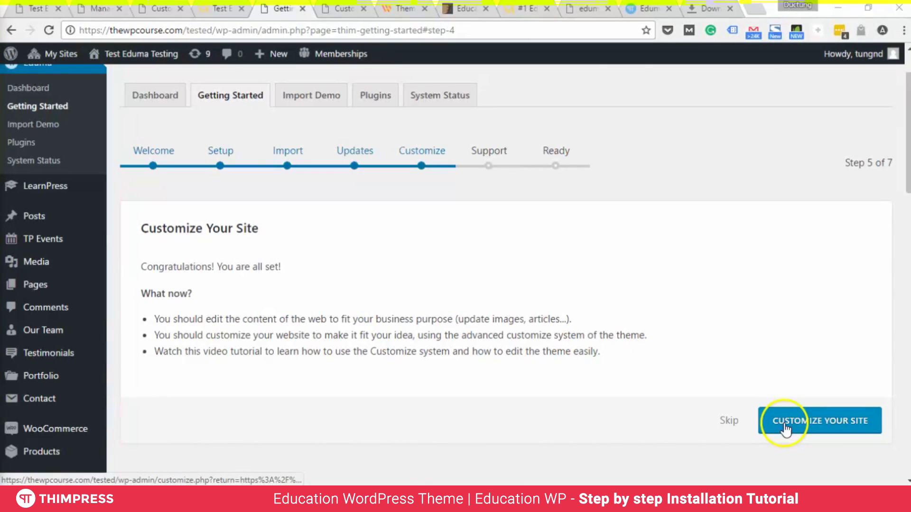
pyautogui.click(784, 426)
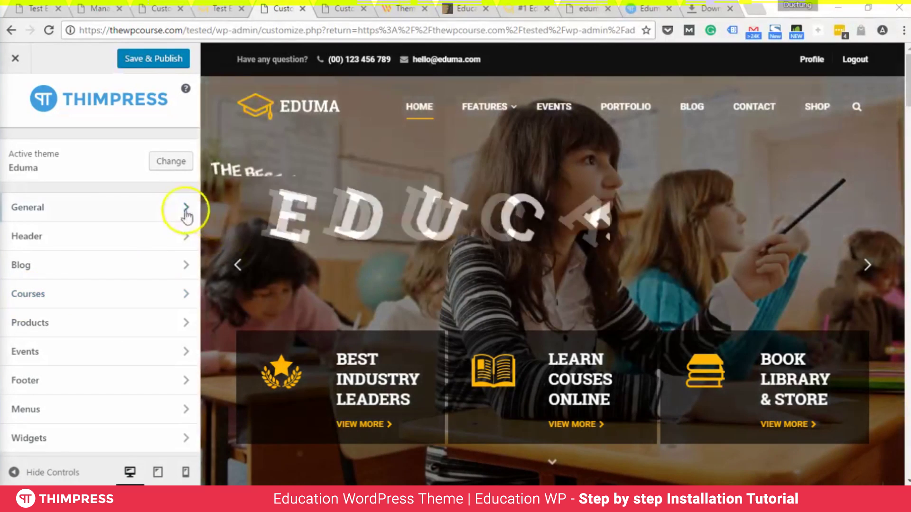
# Step: Open the General settings in the customizer and examine the Logo options
pyautogui.click(184, 209)
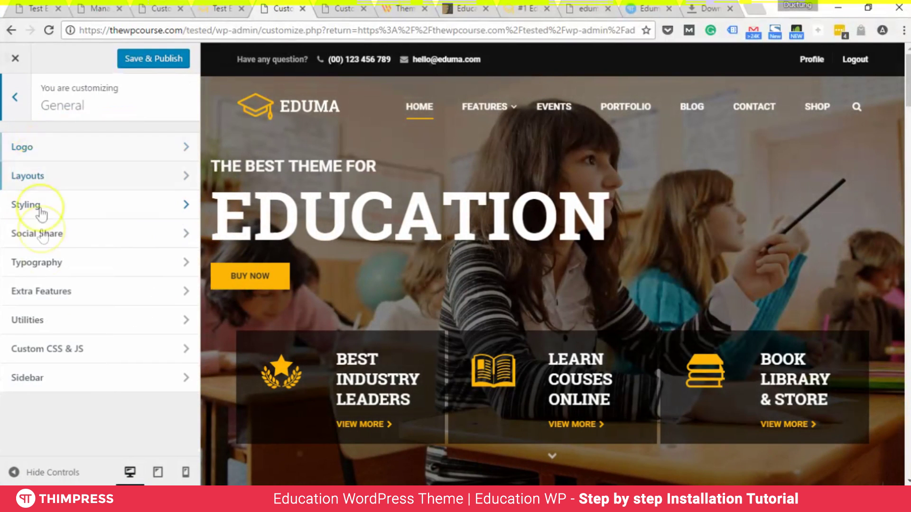
pyautogui.click(62, 154)
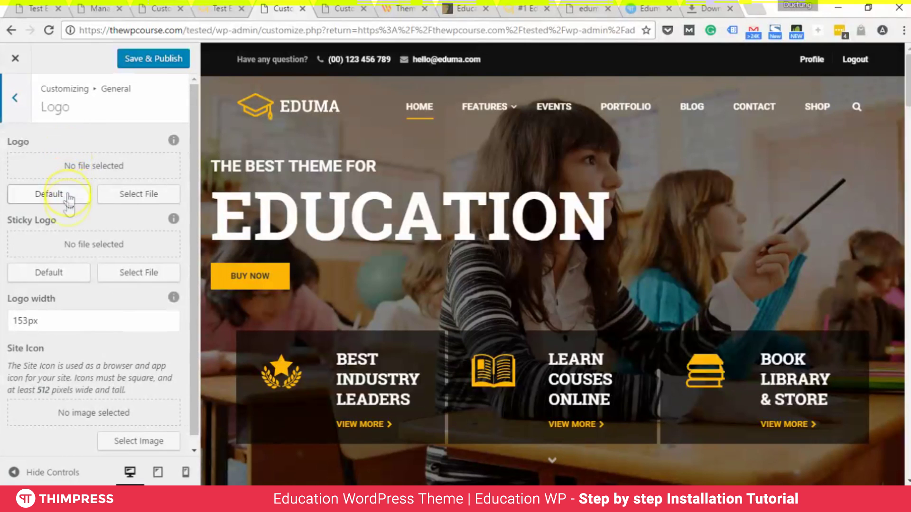
pyautogui.press('Escape')
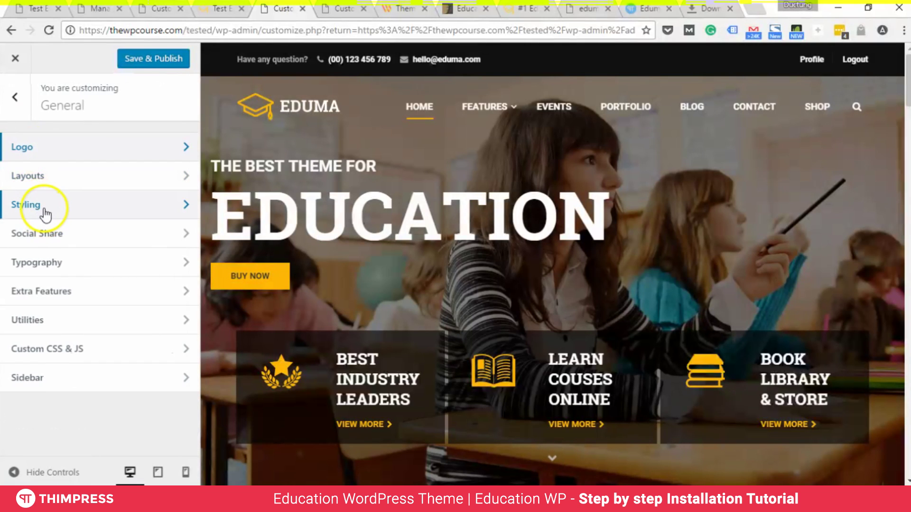
# Step: Try a slightly different orange as the theme's primary color in the General Styling settings
pyautogui.click(41, 207)
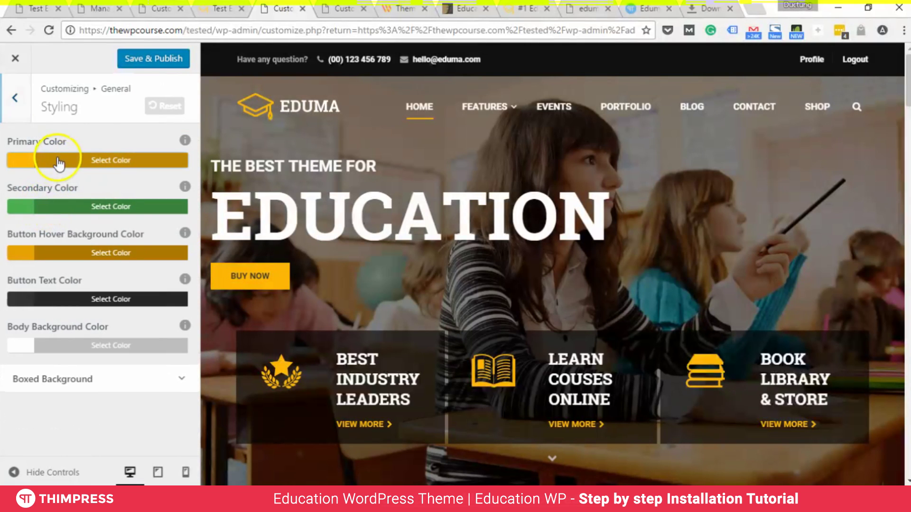
pyautogui.click(59, 164)
pyautogui.click(109, 248)
pyautogui.moveTo(109, 248)
pyautogui.mouseDown()
pyautogui.moveTo(73, 254)
pyautogui.moveTo(35, 230)
pyautogui.moveTo(30, 202)
pyautogui.mouseUp()
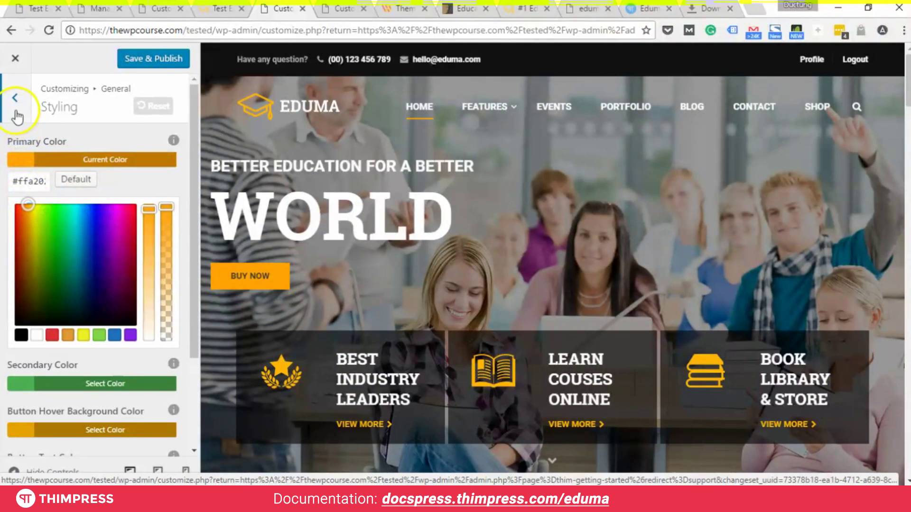
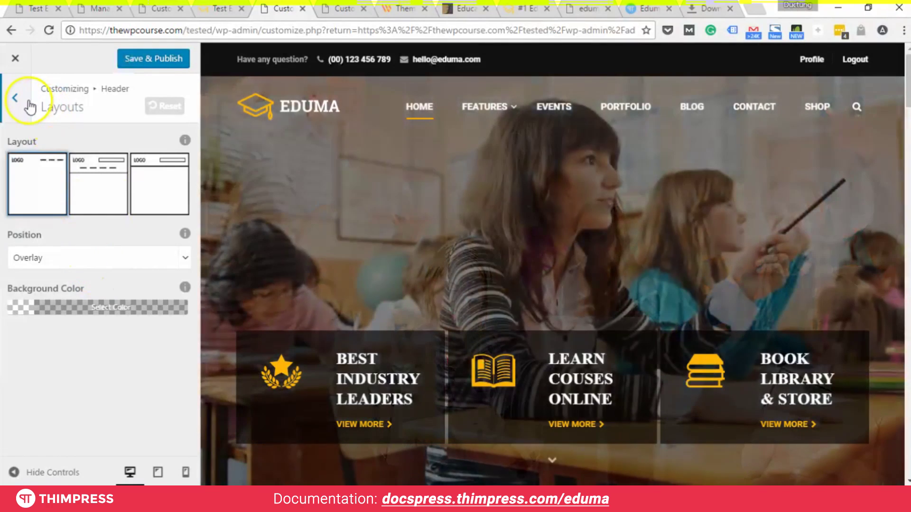
# Step: Look through the Header settings, including the Main Menu font and text color options, and return to the main customizer list
pyautogui.click(14, 98)
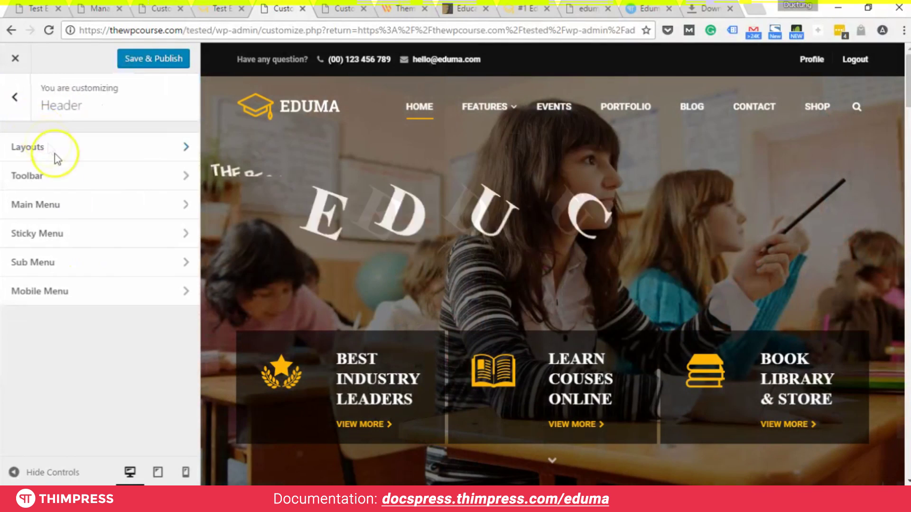
pyautogui.click(93, 209)
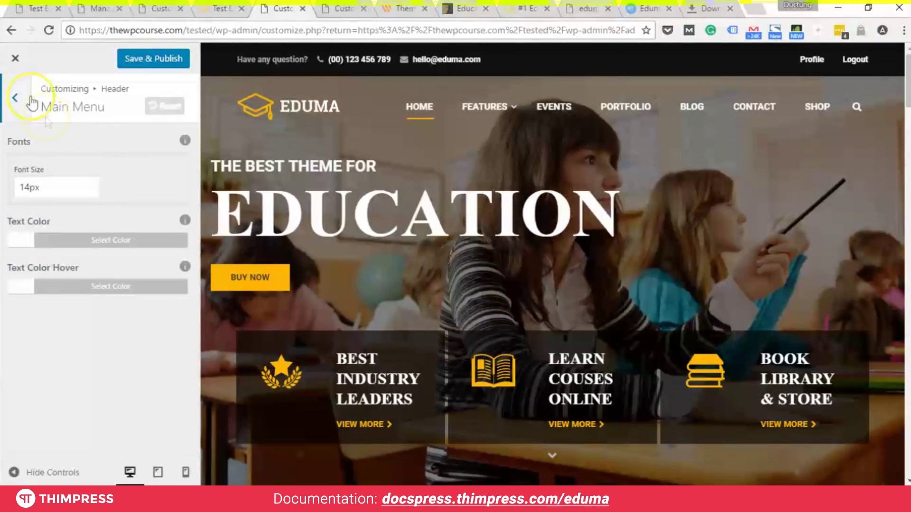
pyautogui.click(14, 98)
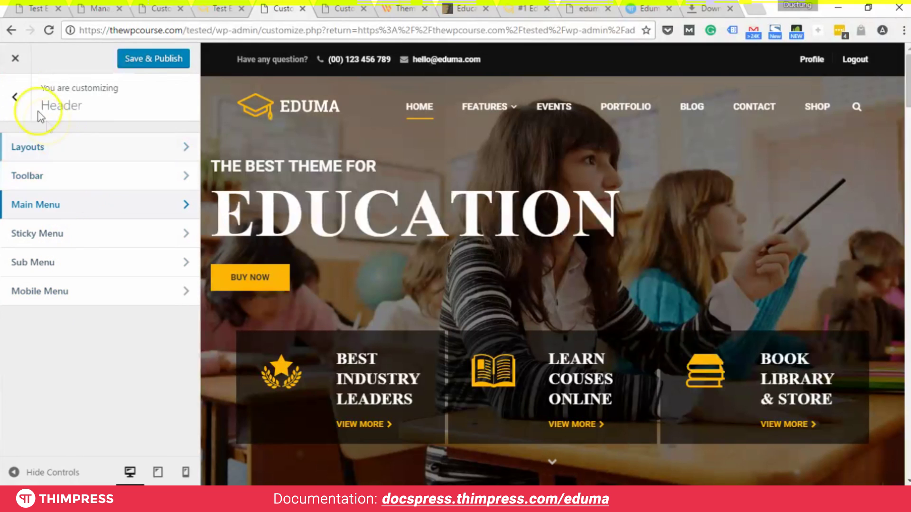
pyautogui.click(14, 98)
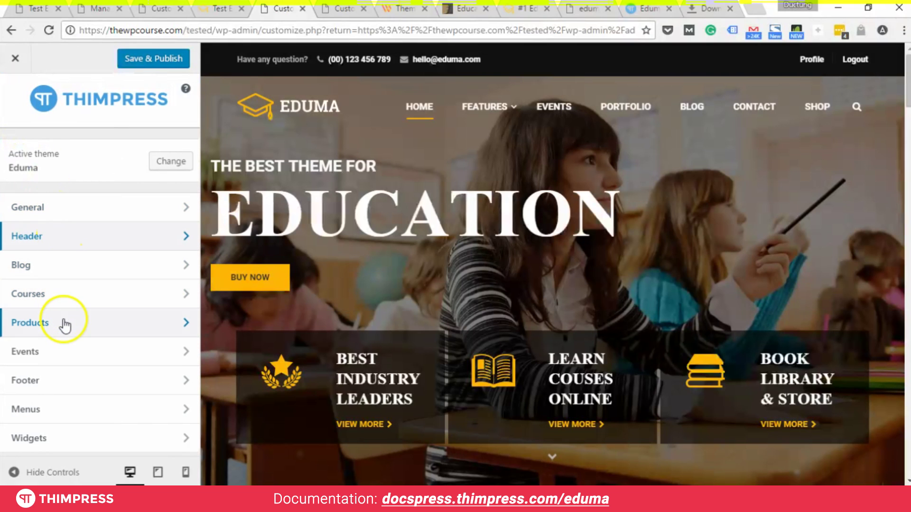
# Step: Look over the Widgets and Products settings and leave the customizer, discarding the unsaved changes
pyautogui.click(76, 435)
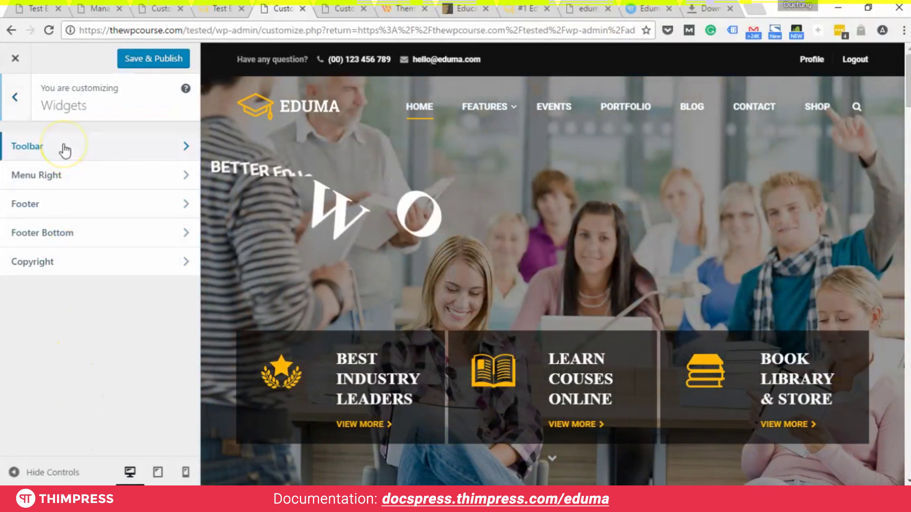
pyautogui.click(65, 147)
pyautogui.click(13, 98)
pyautogui.click(14, 101)
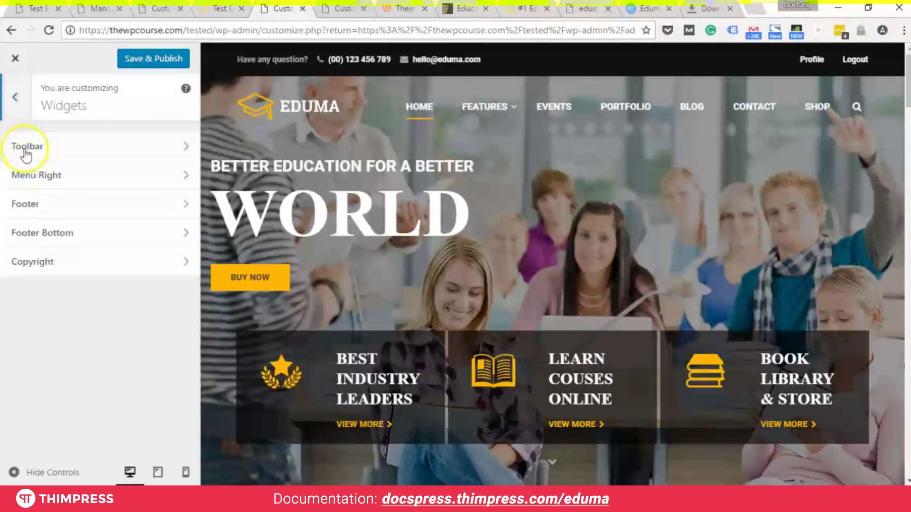
pyautogui.click(71, 325)
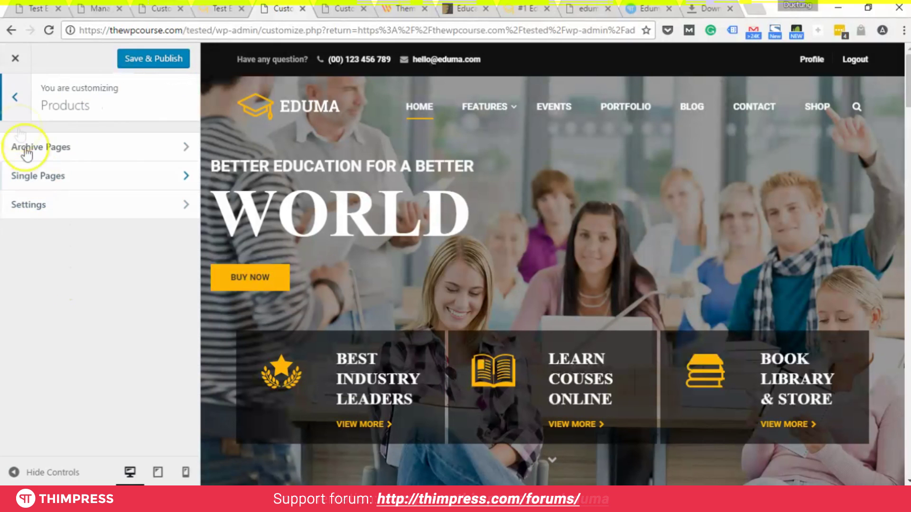
pyautogui.click(15, 102)
pyautogui.click(15, 59)
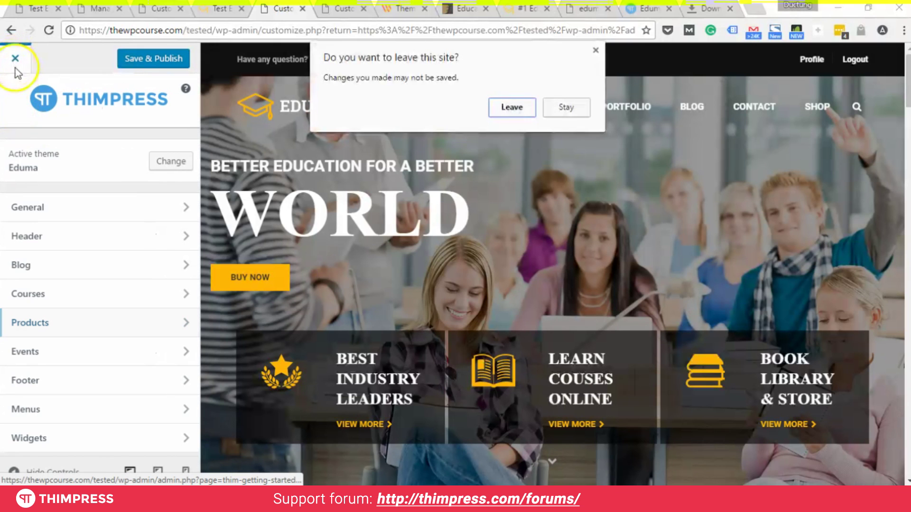
pyautogui.click(510, 105)
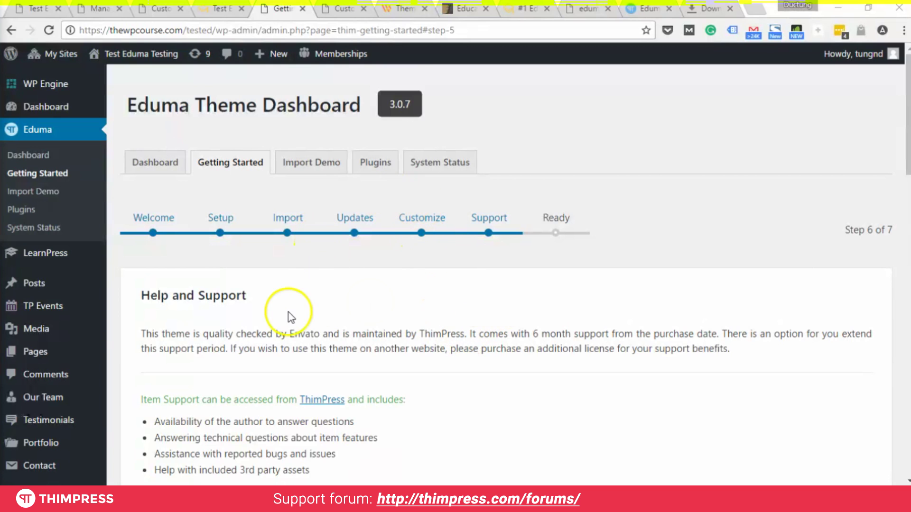
# Step: Read which services item support includes and excludes, and agree to the Help and Support terms to continue
pyautogui.scroll(-3, 291, 317)
pyautogui.moveTo(142, 265); pyautogui.dragTo(421, 266)
pyautogui.click(199, 301)
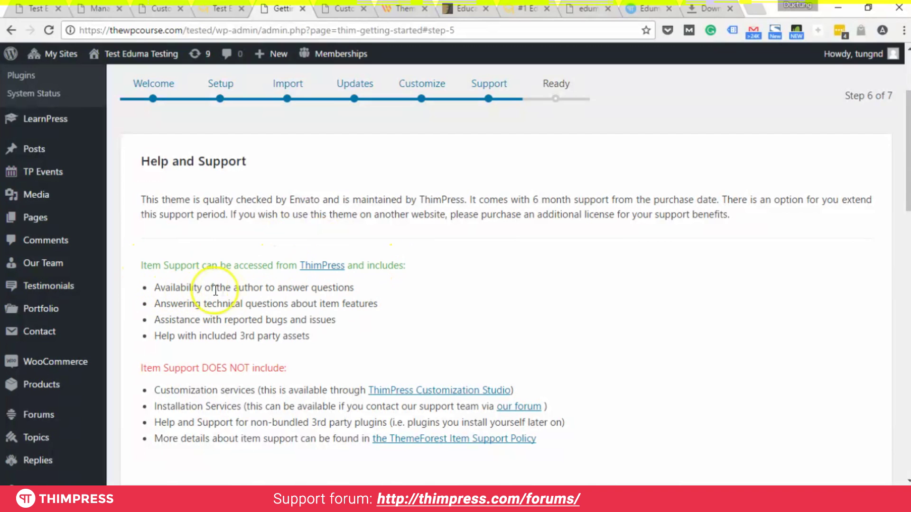
pyautogui.moveTo(297, 290); pyautogui.dragTo(356, 286)
pyautogui.click(330, 291)
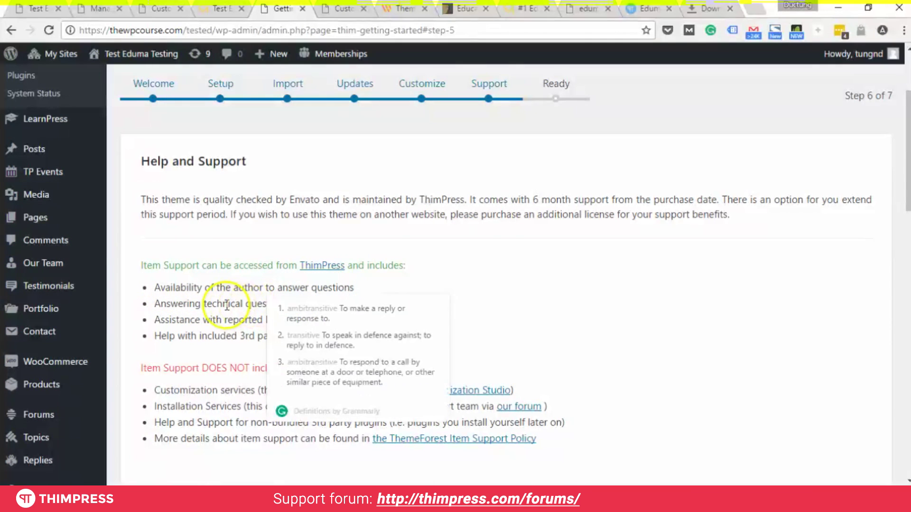
pyautogui.scroll(-2, 467, 363)
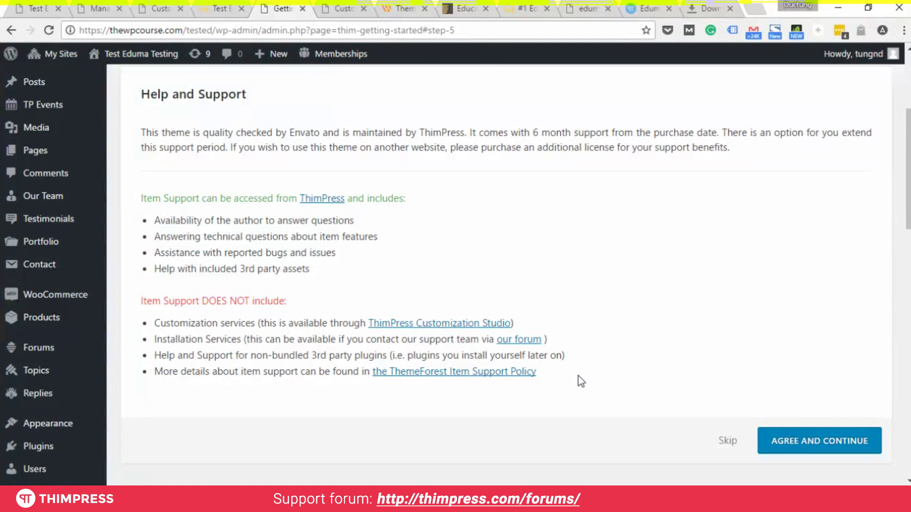
pyautogui.click(807, 443)
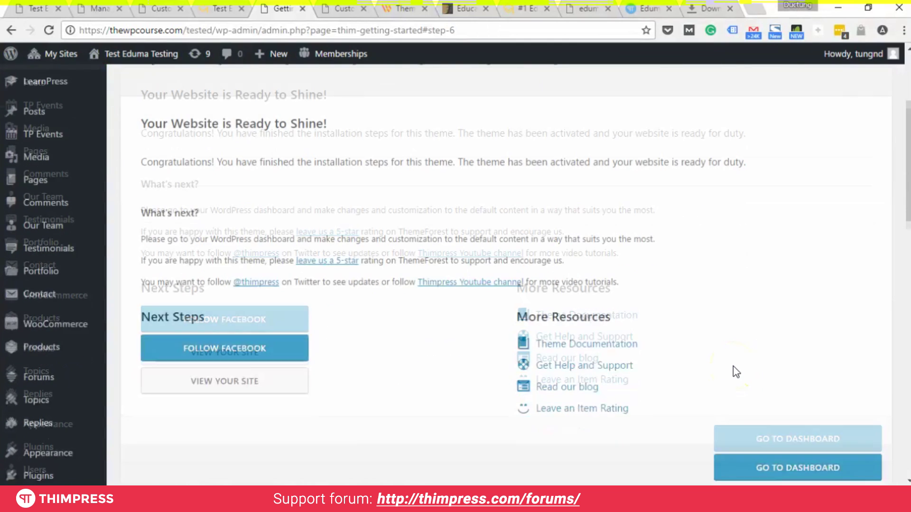
# Step: Read the heading and congratulations text on the Ready step
pyautogui.moveTo(141, 97); pyautogui.dragTo(333, 96)
pyautogui.moveTo(141, 133); pyautogui.dragTo(738, 139)
pyautogui.click(738, 139)
pyautogui.moveTo(465, 141); pyautogui.dragTo(270, 128)
pyautogui.tripleClick(270, 92)
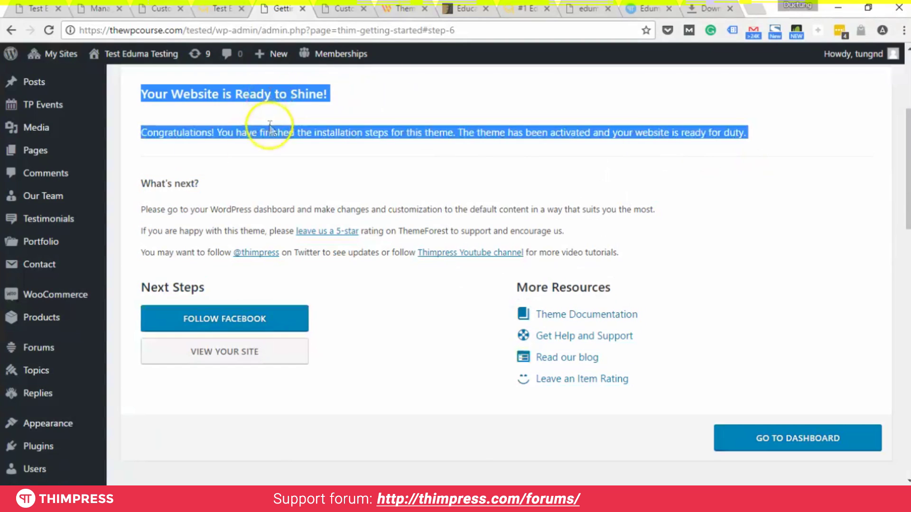